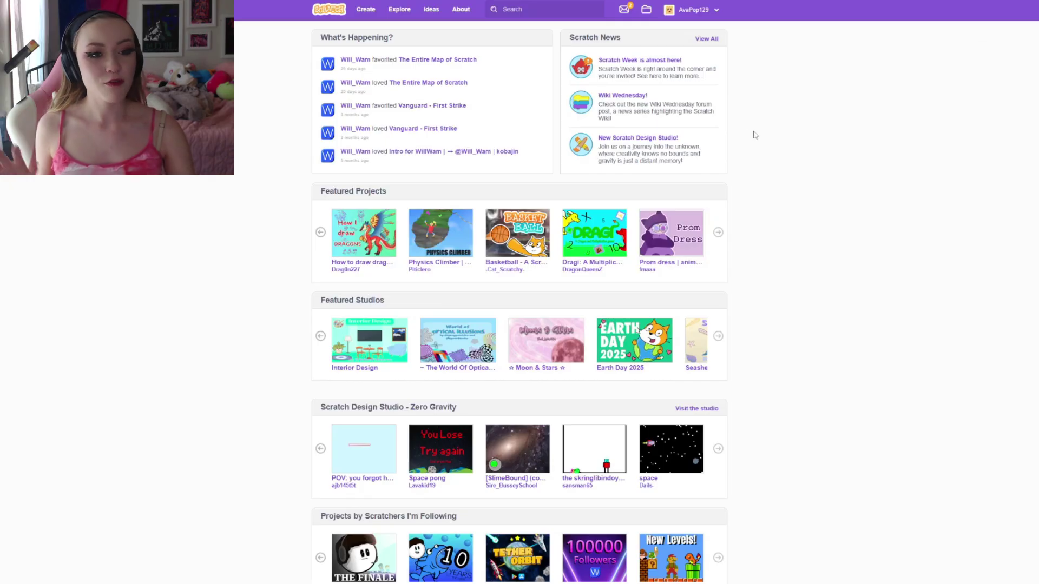
# Open the username dropdown in the Scratch top bar
pyautogui.click(692, 10)
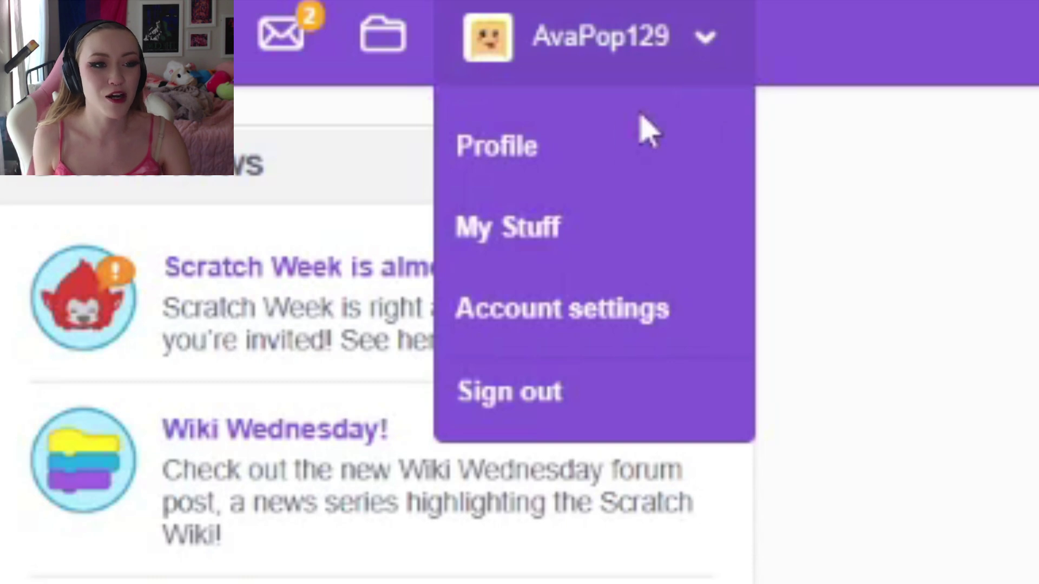
# Go to the profile, click into the About me fields, and open featured Pokemon Adventure
pyautogui.click(596, 146)
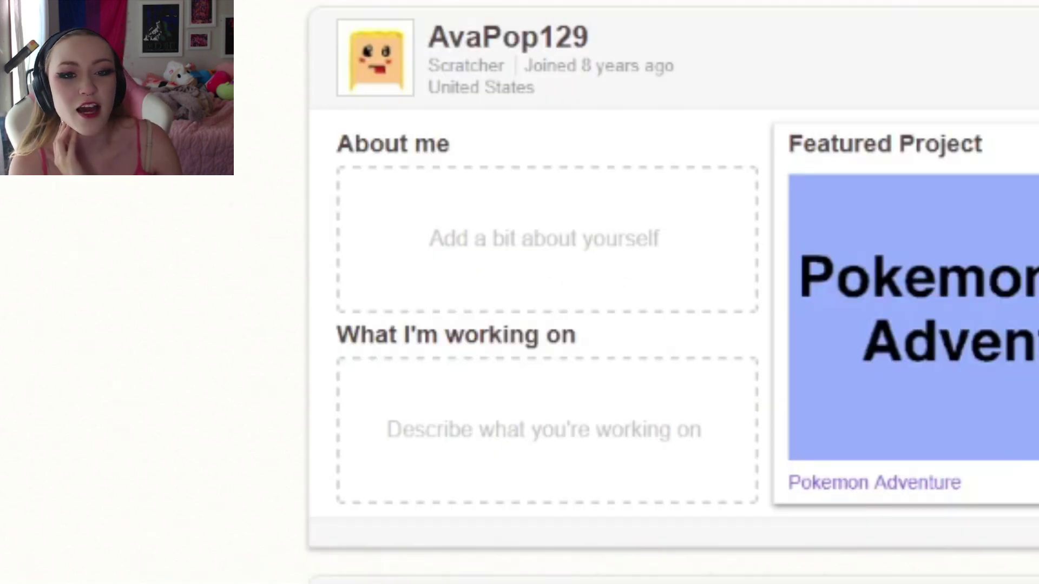
pyautogui.click(581, 232)
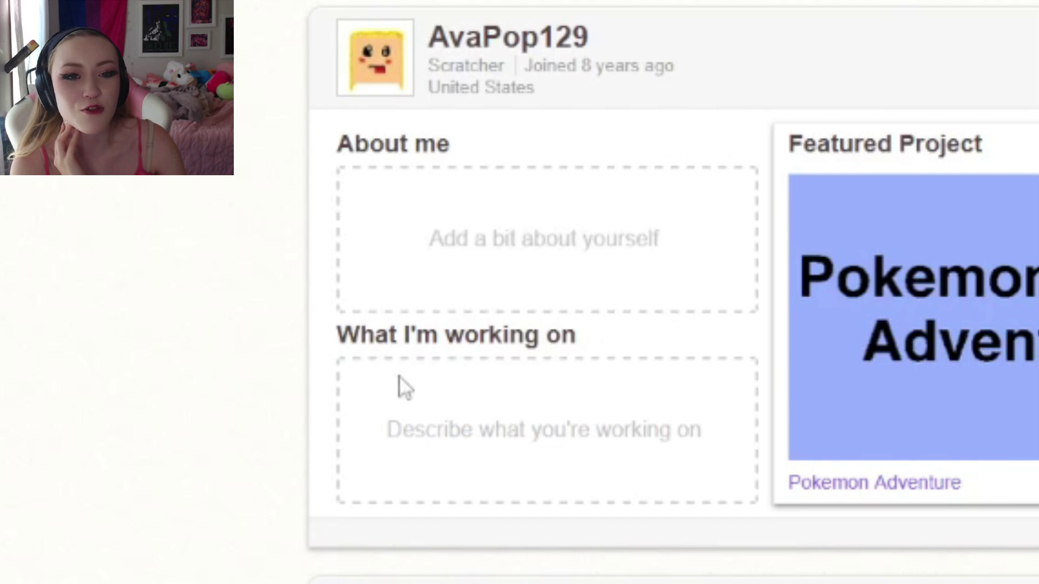
pyautogui.click(535, 422)
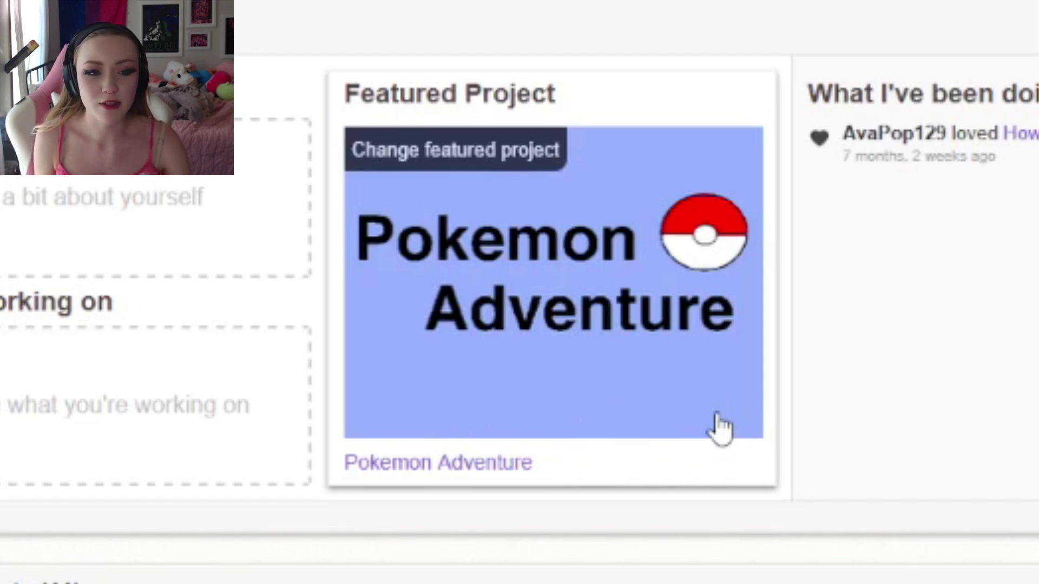
pyautogui.click(721, 427)
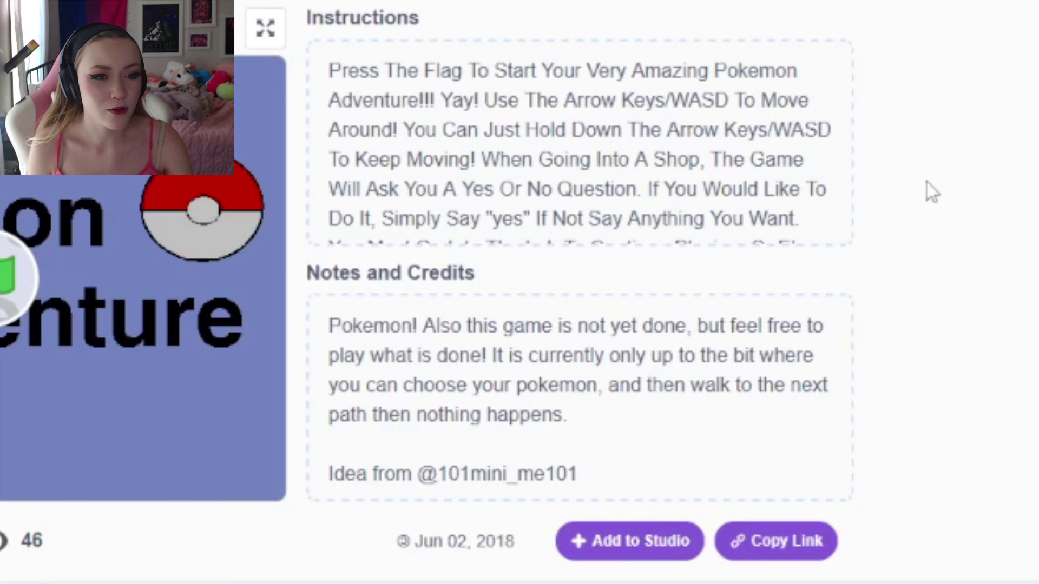
pyautogui.scroll(-3, 806, 209)
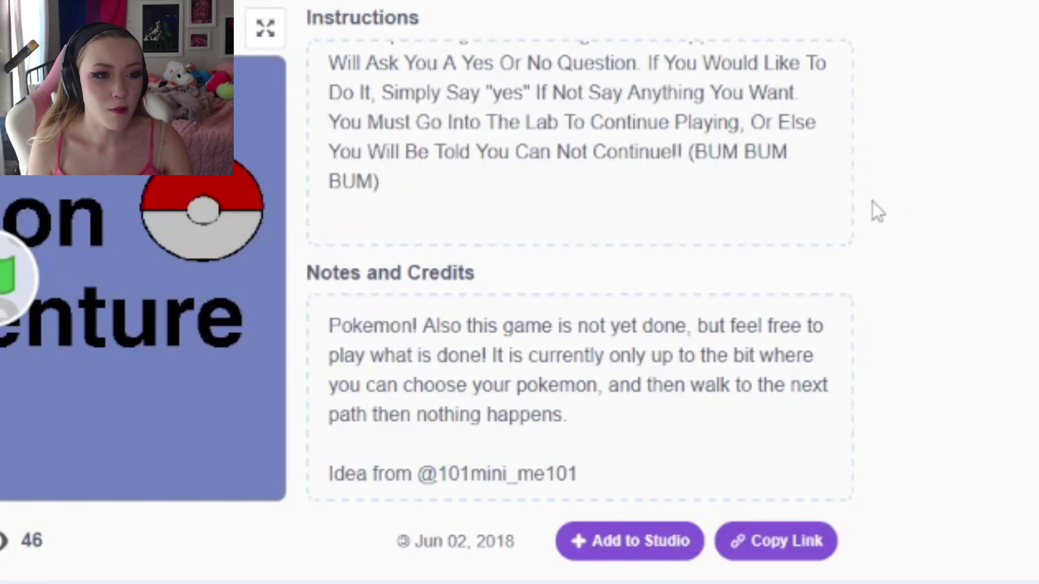
pyautogui.scroll(-3, 819, 219)
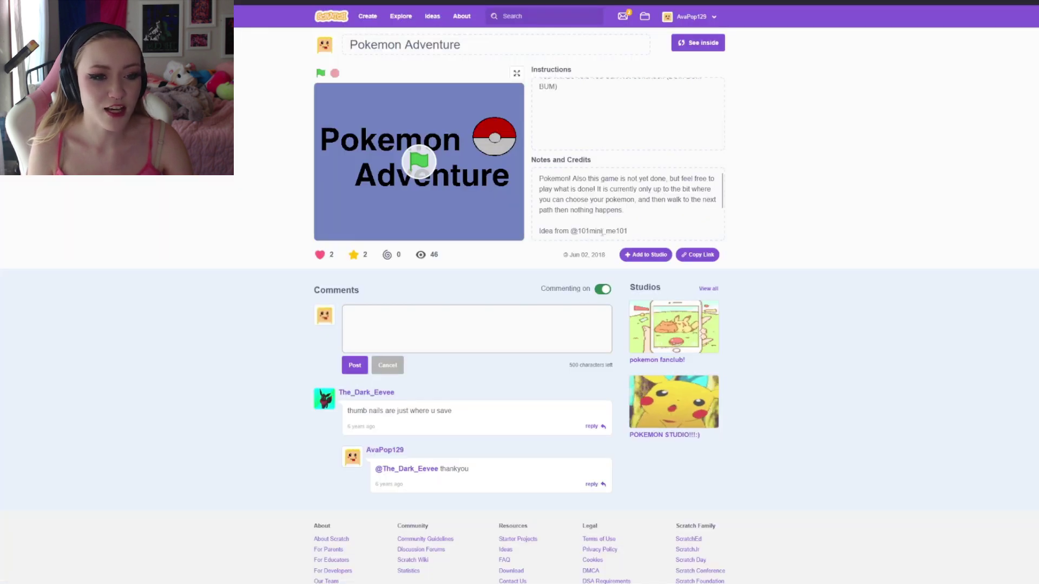
# Start Pokemon Adventure with the green flag in the full-screen player
pyautogui.click(419, 165)
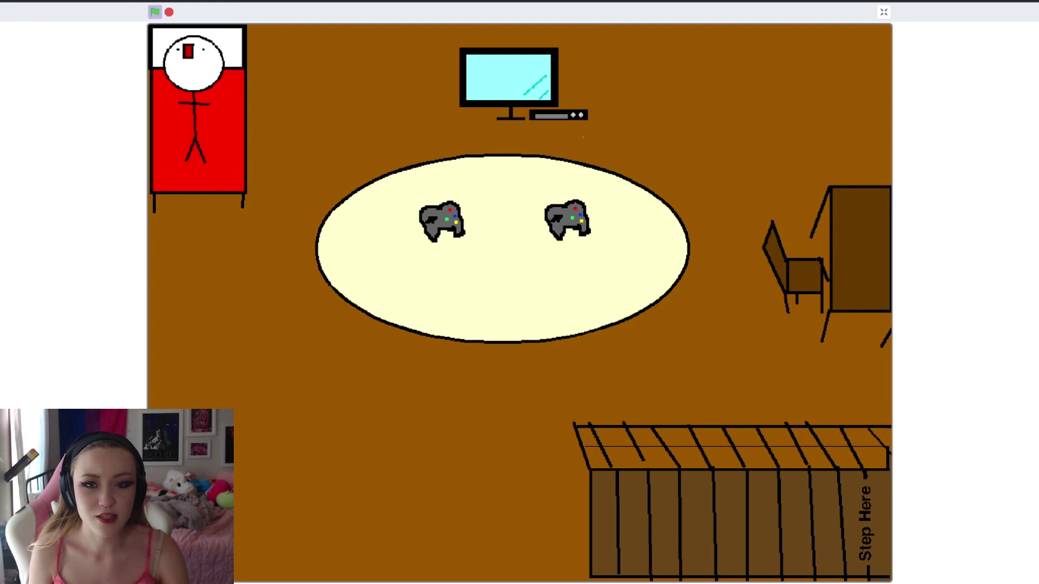
# Walk the stick figure out of bed, onto the rug and up to the TV
pyautogui.press('Right')
pyautogui.press('Right')
pyautogui.press('Right')
pyautogui.press('Right')
pyautogui.press('Right')
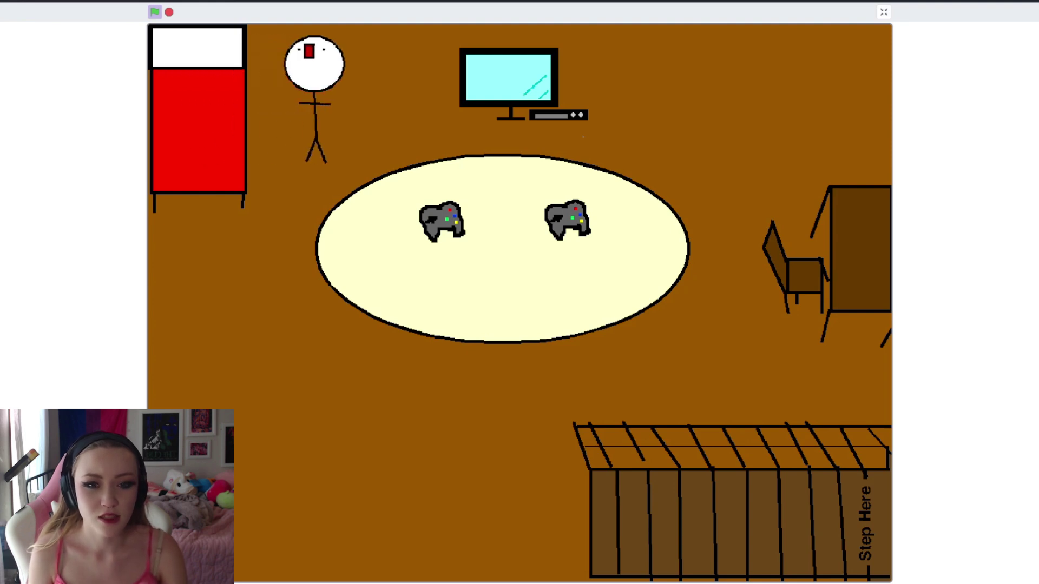
pyautogui.press('Right')
pyautogui.press('Right')
pyautogui.press('Right')
pyautogui.press('Down')
pyautogui.press('Right')
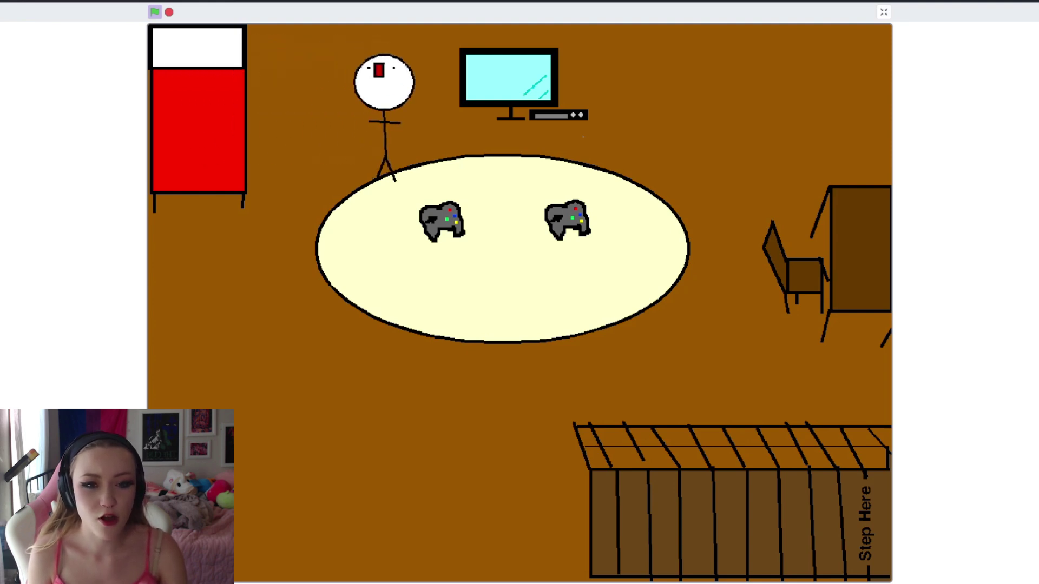
pyautogui.press('Right')
pyautogui.press('Right')
pyautogui.press('Right')
pyautogui.press('Down')
pyautogui.press('Down')
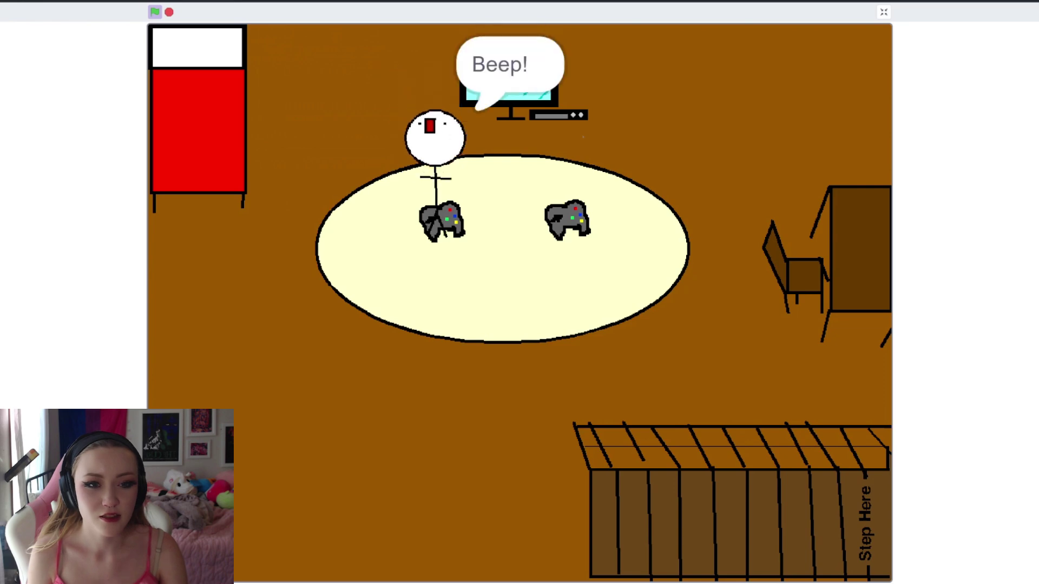
pyautogui.press('Down')
pyautogui.press('Right')
pyautogui.press('Right')
pyautogui.press('Right')
pyautogui.press('Right')
pyautogui.press('Right')
pyautogui.press('Right')
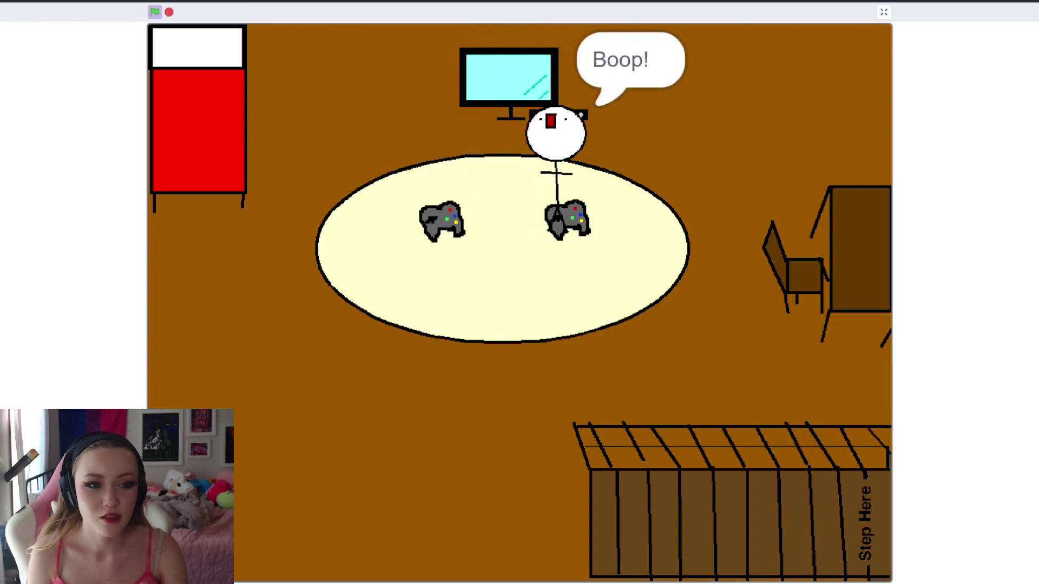
pyautogui.press('Up')
pyautogui.press('Up')
pyautogui.press('Up')
pyautogui.press('Up')
pyautogui.press('Up')
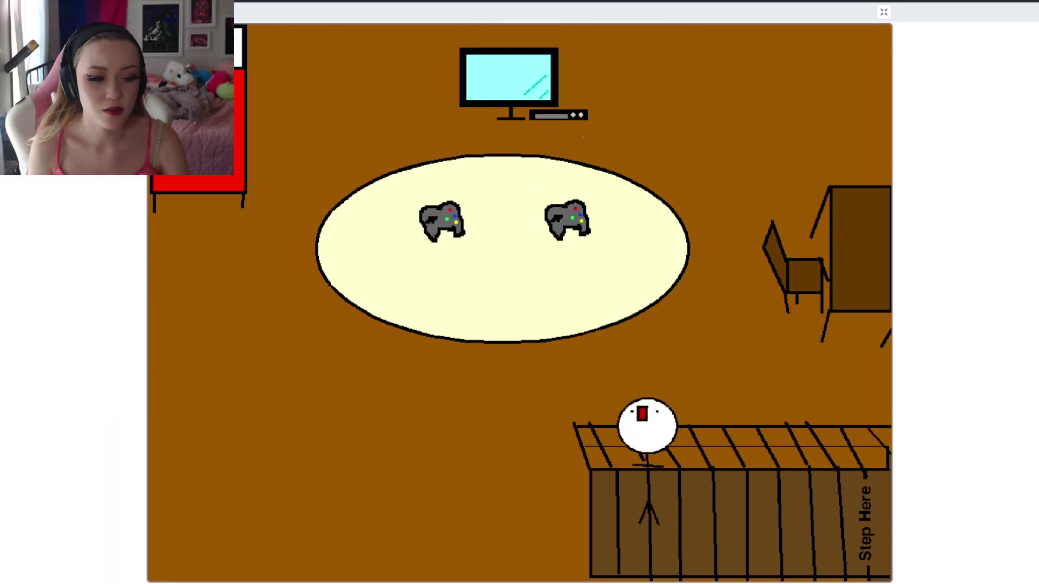
# Head downstairs to the sofa, talk to the sitting character, then step away
pyautogui.press('Right')
pyautogui.press('Right')
pyautogui.press('Right')
pyautogui.press('Right')
pyautogui.press('Right')
pyautogui.press('Right')
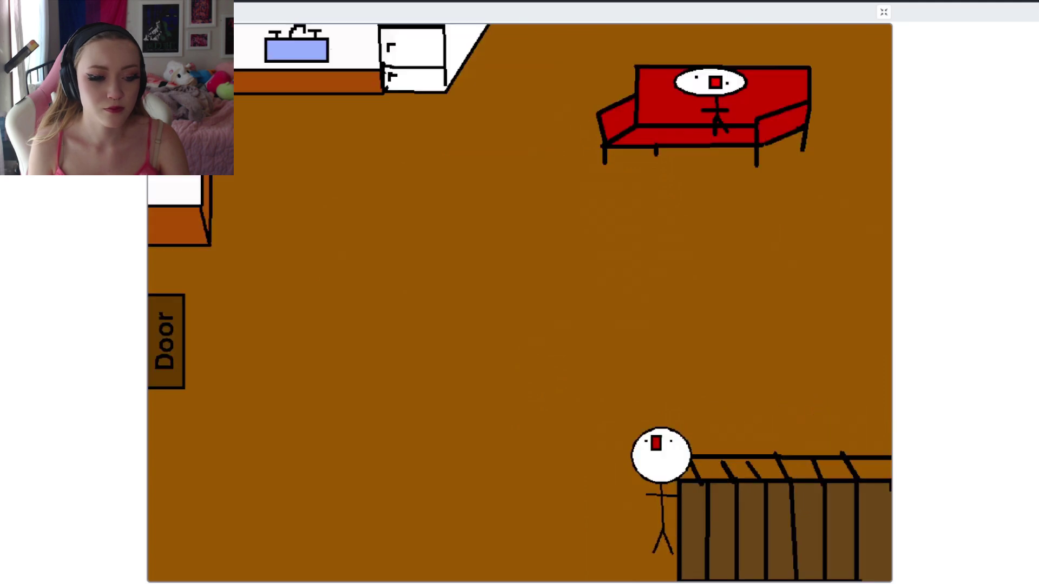
pyautogui.press('Left')
pyautogui.press('Left')
pyautogui.press('Left')
pyautogui.press('Up')
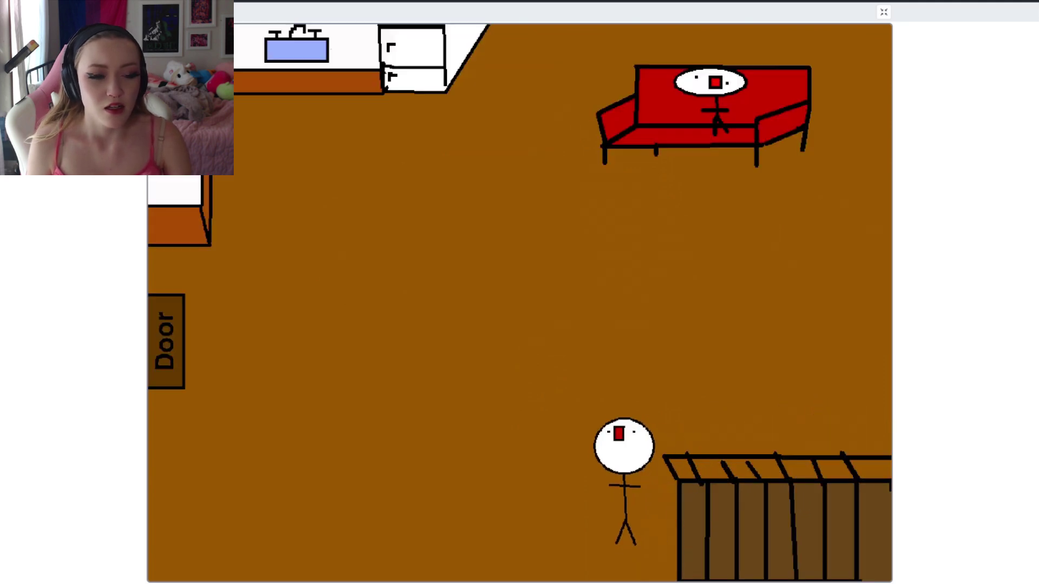
pyautogui.press('Up')
pyautogui.press('Up')
pyautogui.press('Up')
pyautogui.press('Up')
pyautogui.press('Up')
pyautogui.press('Up')
pyautogui.press('Up')
pyautogui.press('Up')
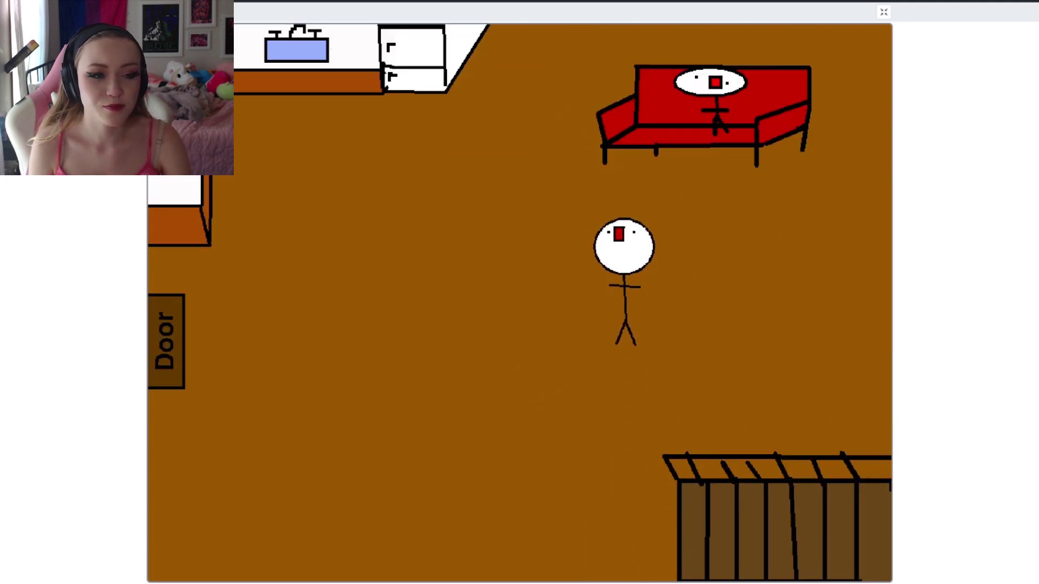
pyautogui.press('Up')
pyautogui.press('Up')
pyautogui.press('Up')
pyautogui.press('Up')
pyautogui.press('Up')
pyautogui.press('Up')
pyautogui.press('Up')
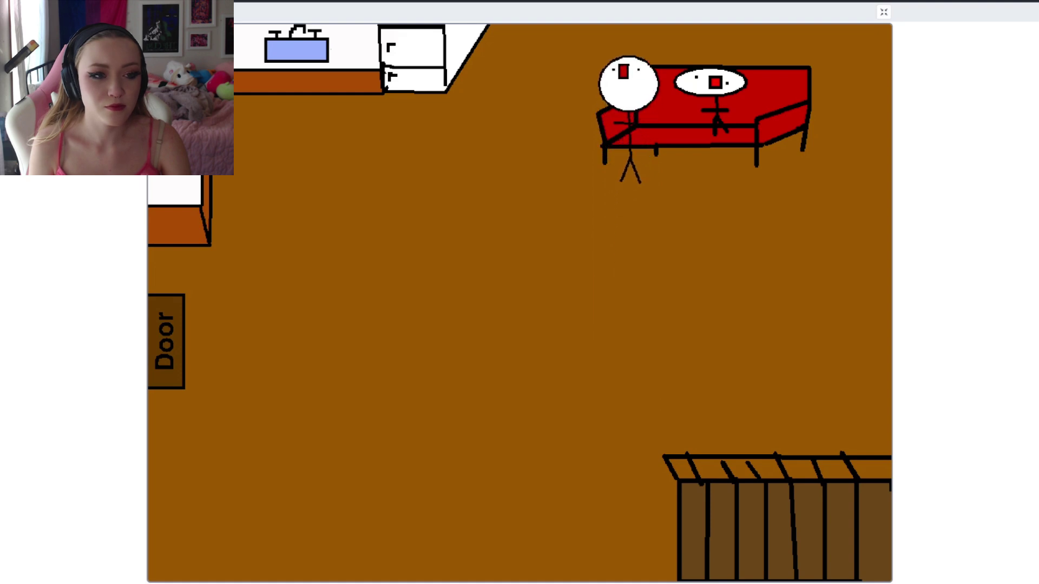
pyautogui.press('Right')
pyautogui.press('Right')
pyautogui.press('Right')
pyautogui.press('Right')
pyautogui.press('Right')
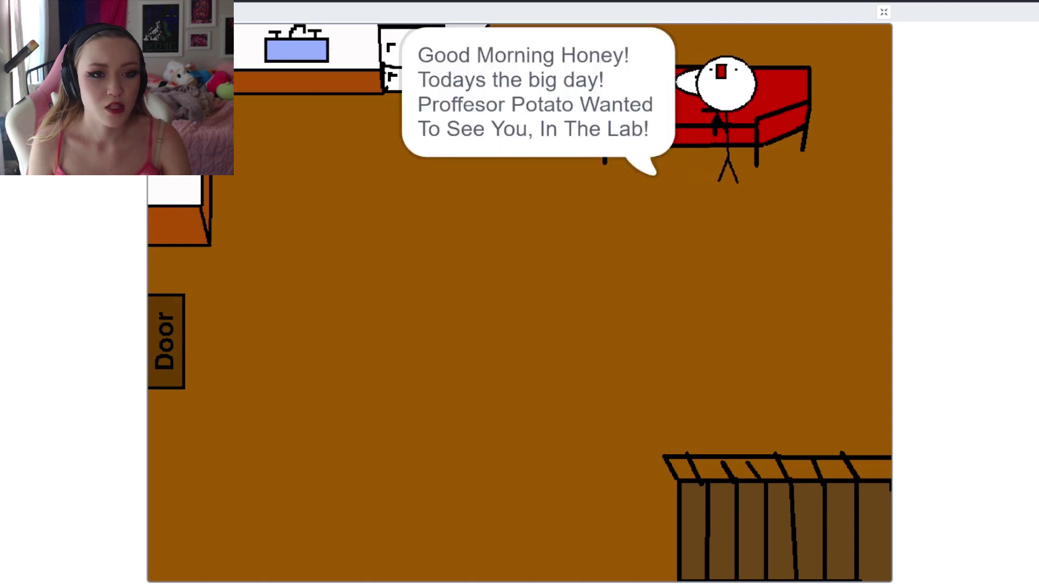
pyautogui.press('Right')
pyautogui.press('Right')
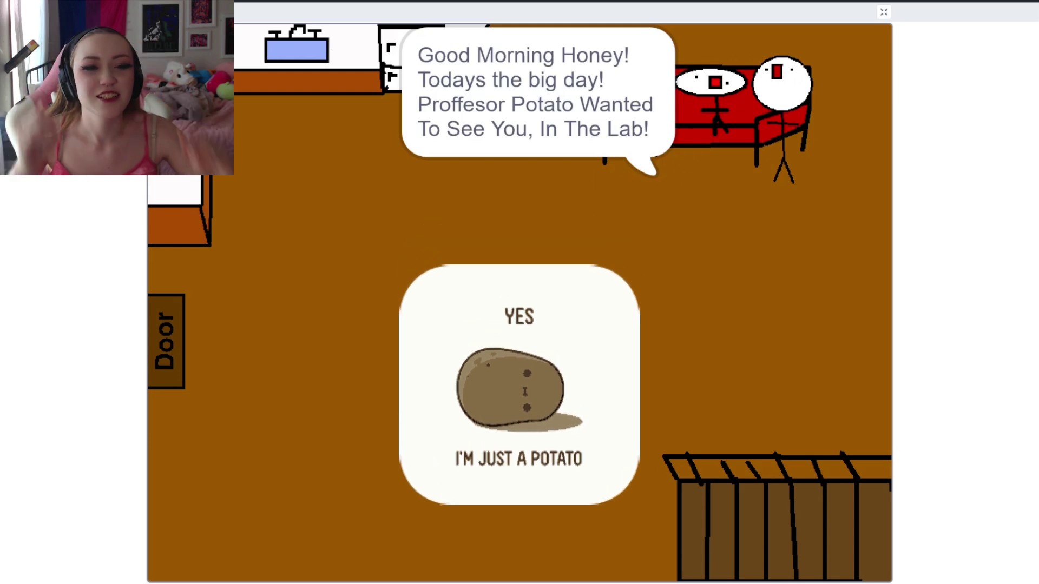
pyautogui.press('Down')
pyautogui.press('Down')
pyautogui.press('Down')
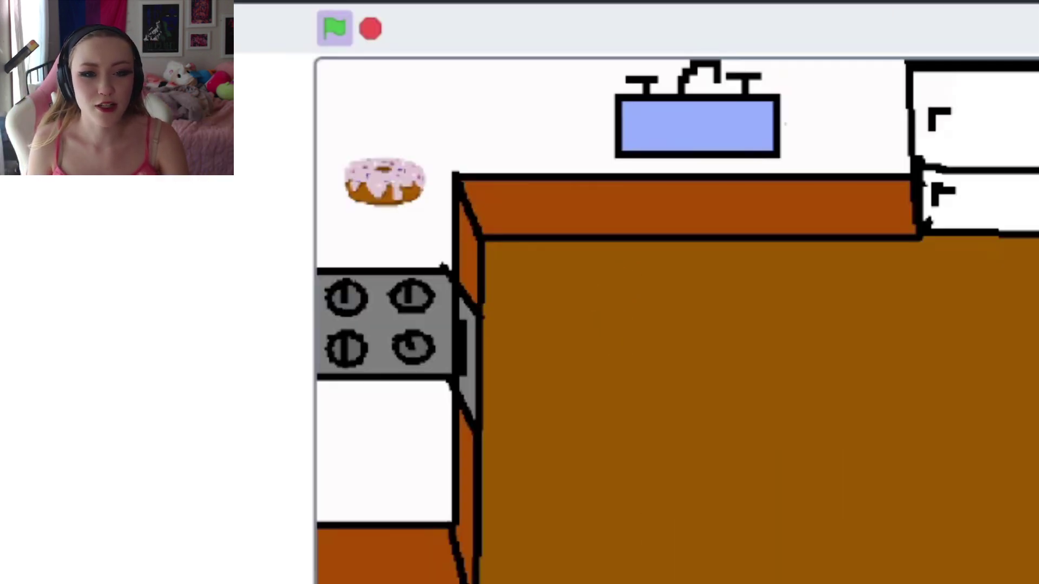
# Walk through the kitchen past the donut and out along the grey path
pyautogui.press('Left')
pyautogui.press('Left')
pyautogui.press('Left')
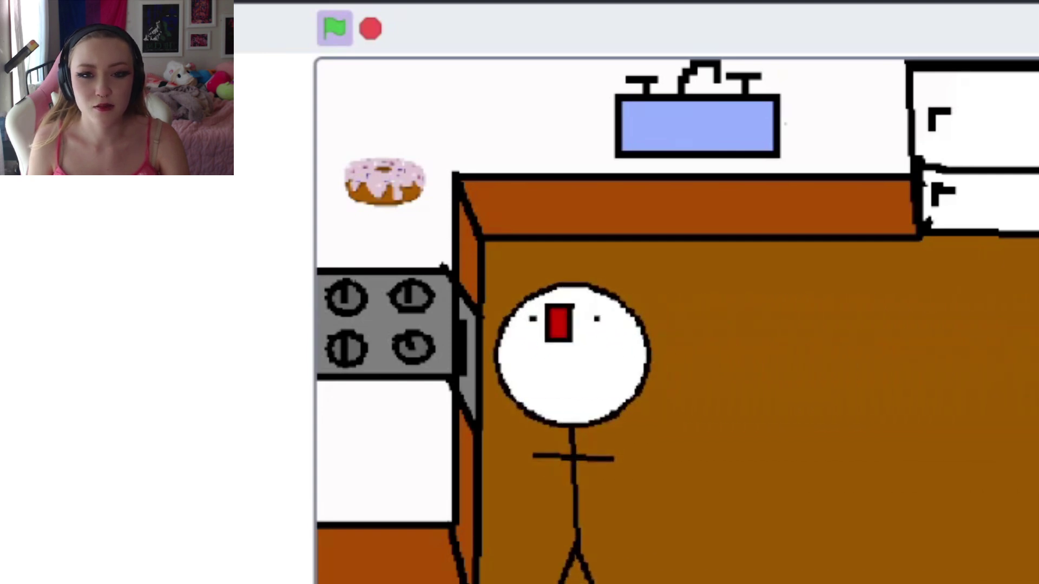
pyautogui.press('Up')
pyautogui.press('Up')
pyautogui.press('Up')
pyautogui.press('Up')
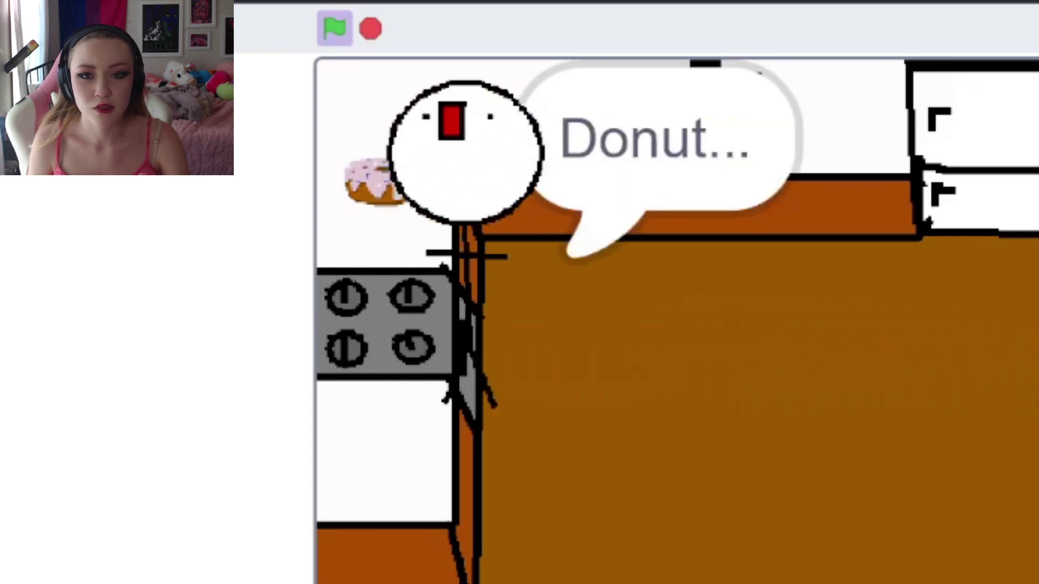
pyautogui.press('Left')
pyautogui.press('Left')
pyautogui.press('Down')
pyautogui.press('Down')
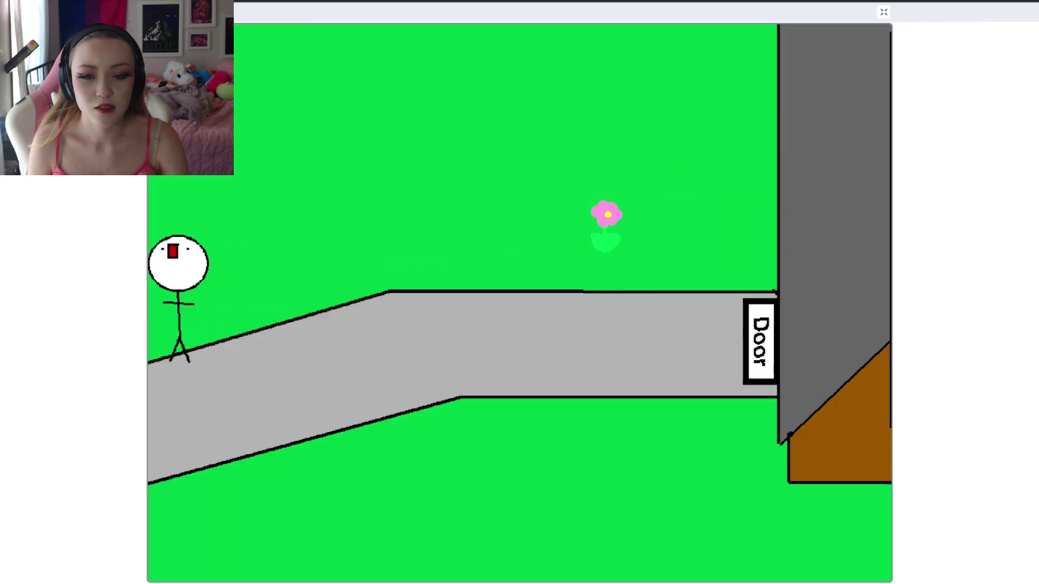
pyautogui.press('Left')
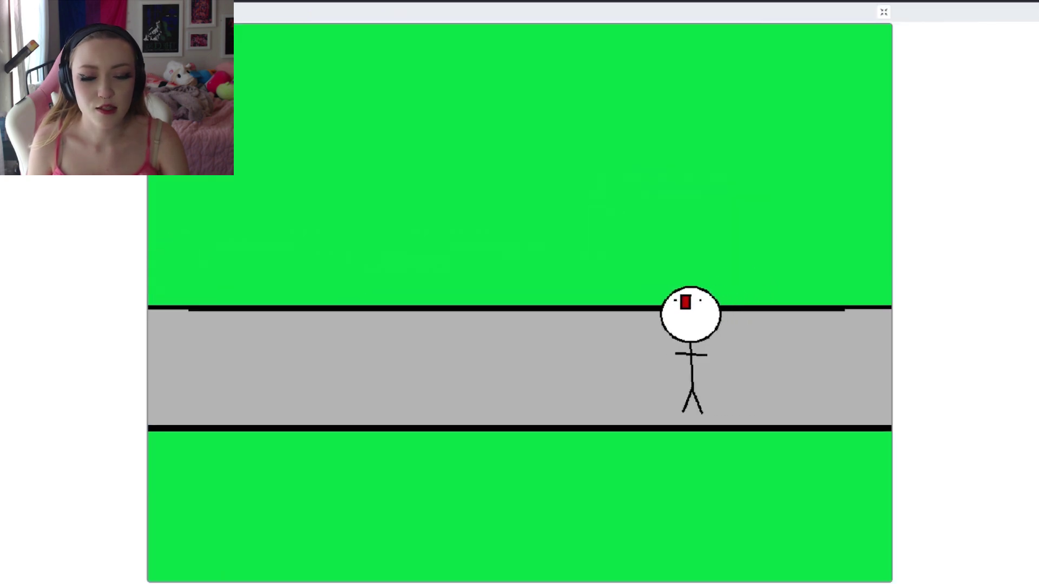
pyautogui.press('Left')
pyautogui.press('Left')
pyautogui.press('Left')
pyautogui.press('Left')
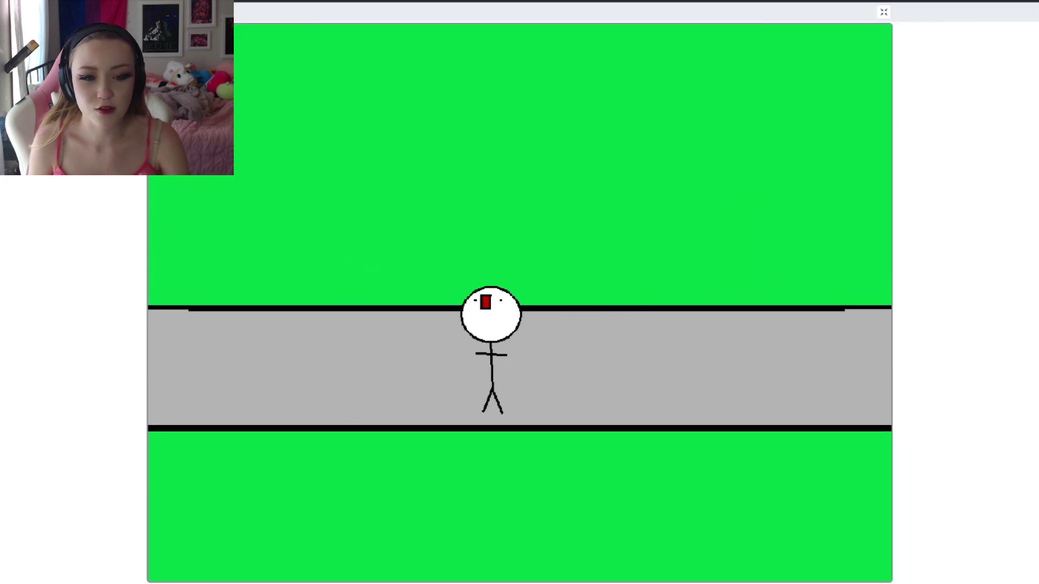
pyautogui.press('Left')
pyautogui.press('Left')
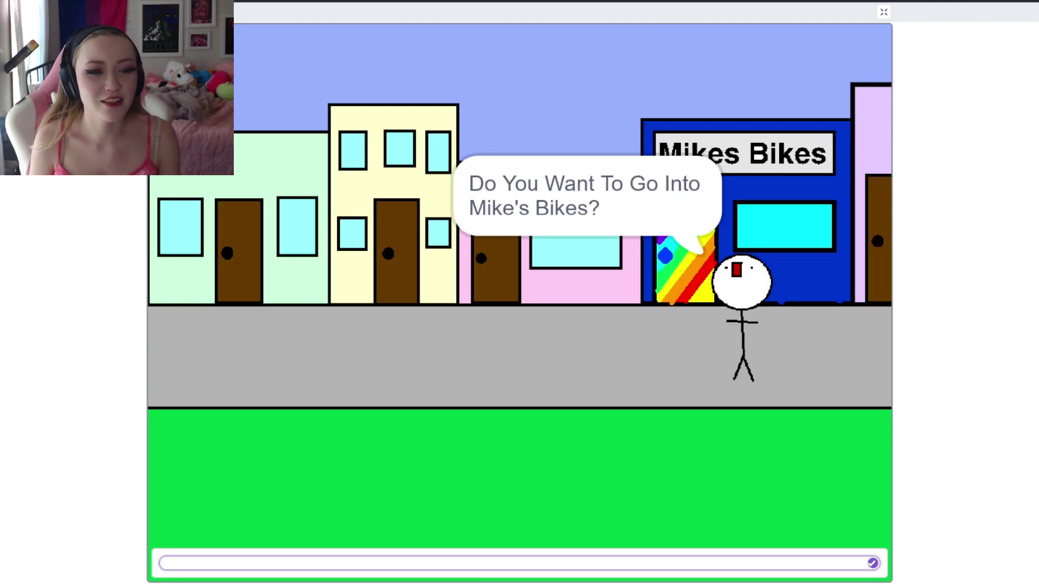
# Enter Mike's Bikes, visit the helmeted shopkeeper, then continue along the street
pyautogui.press('Return')
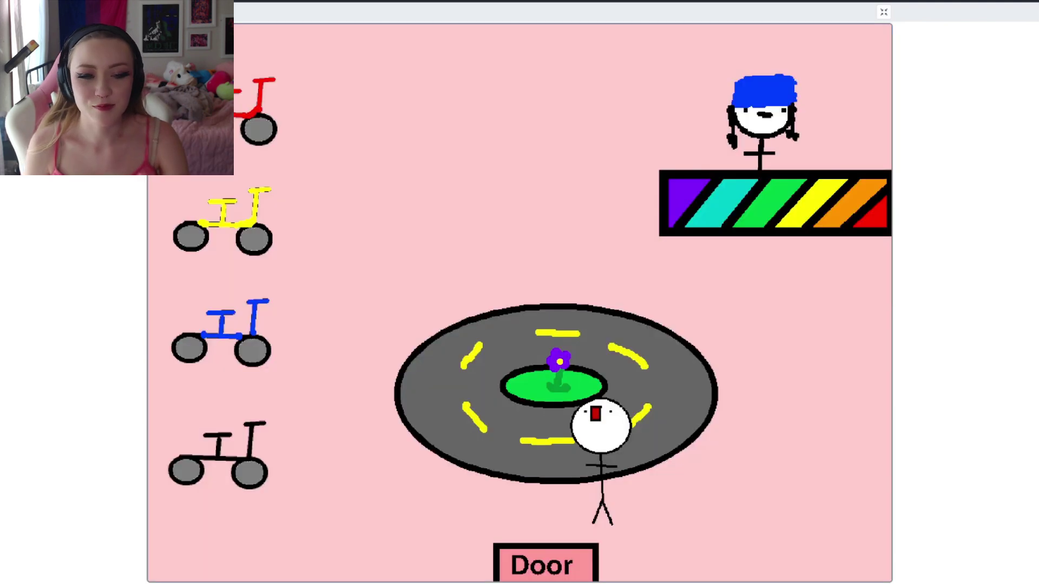
pyautogui.press('Up')
pyautogui.press('Up')
pyautogui.press('Up')
pyautogui.press('Right')
pyautogui.press('Right')
pyautogui.press('Right')
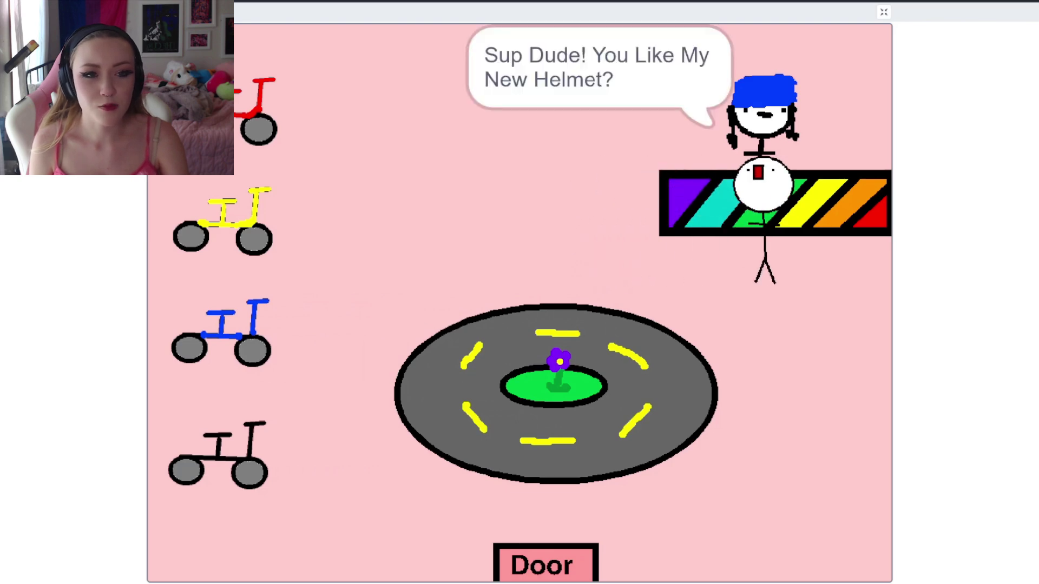
pyautogui.press('Down')
pyautogui.press('Down')
pyautogui.press('Down')
pyautogui.press('Down')
pyautogui.press('Down')
pyautogui.press('Down')
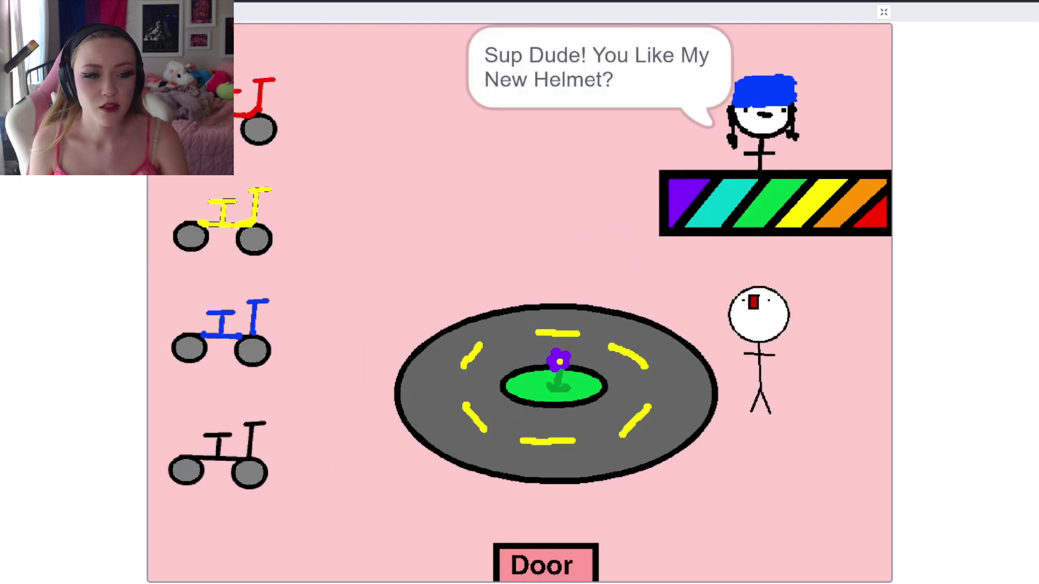
pyautogui.press('Down')
pyautogui.press('Left')
pyautogui.press('Left')
pyautogui.press('Left')
pyautogui.press('Left')
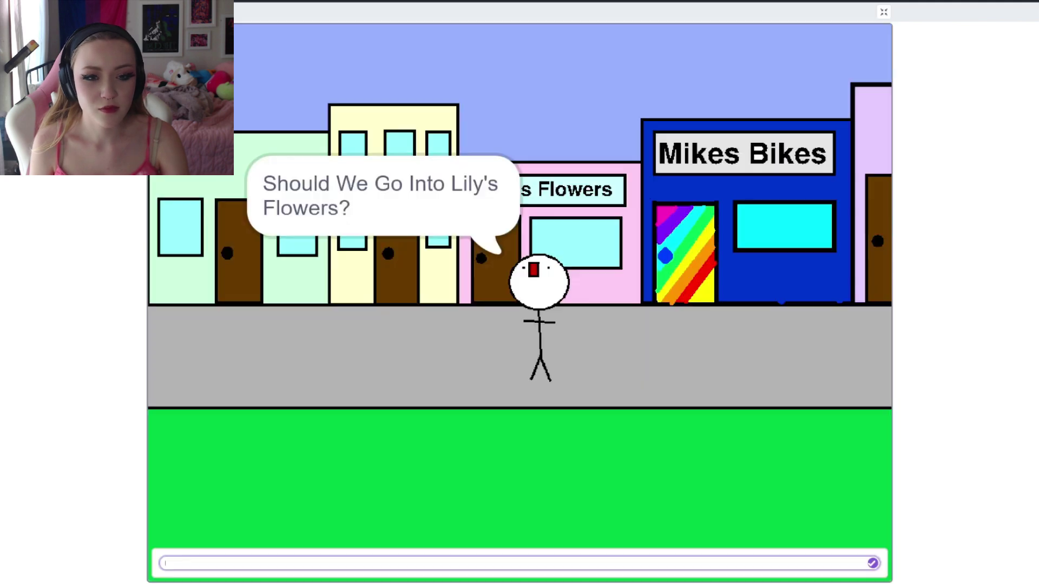
# Answer the shop and lab prompts, then walk to the Pokemon Center nurse and the top door
pyautogui.press('Return')
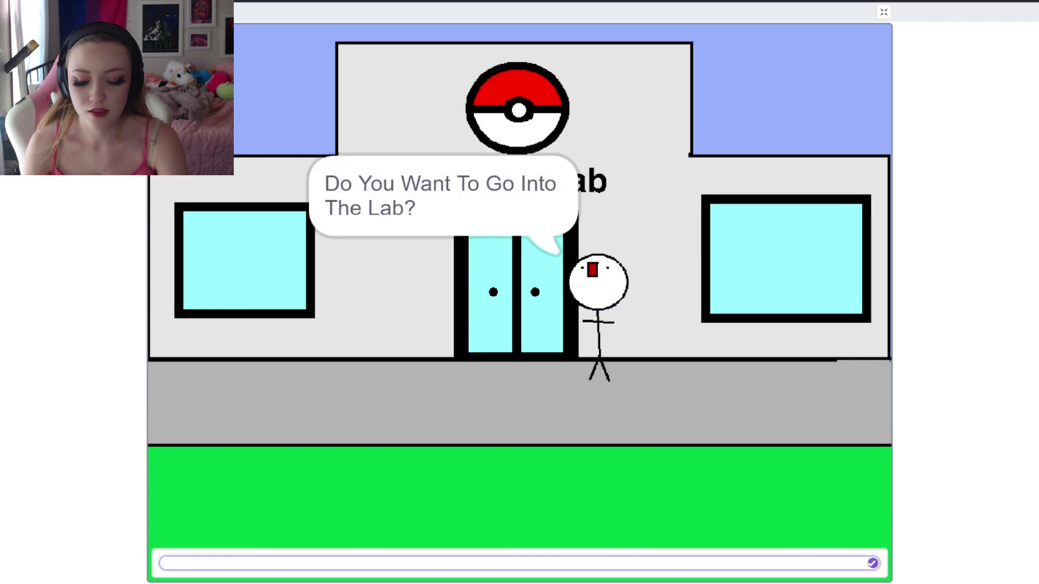
pyautogui.press('Return')
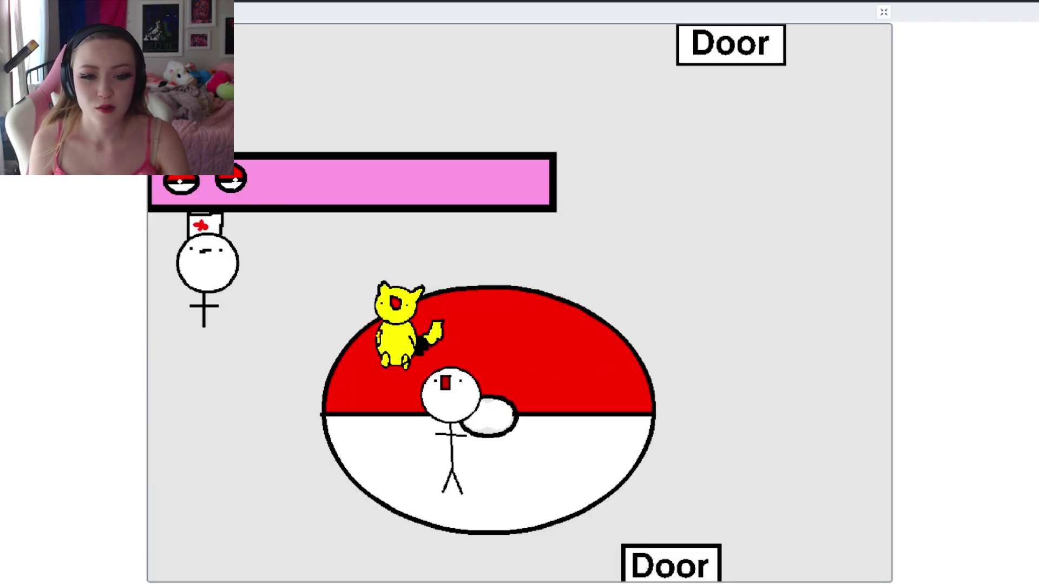
pyautogui.press('Left')
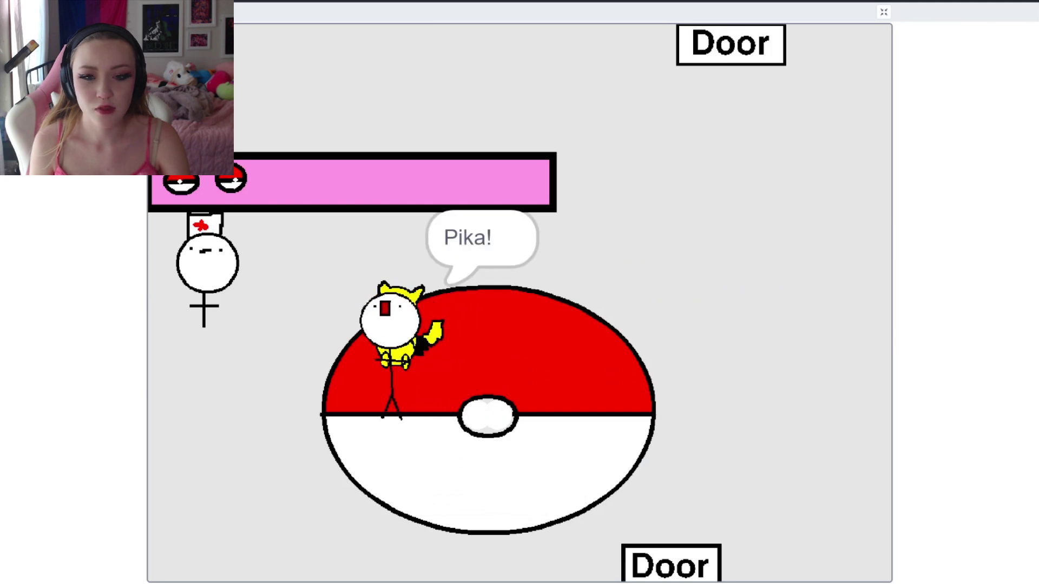
pyautogui.press('Up')
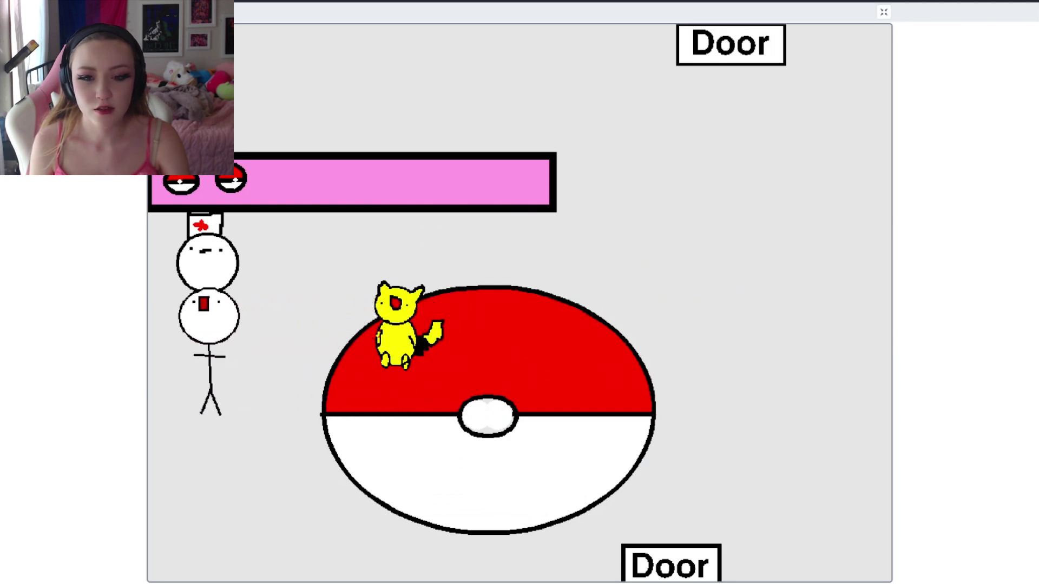
pyautogui.press('Right')
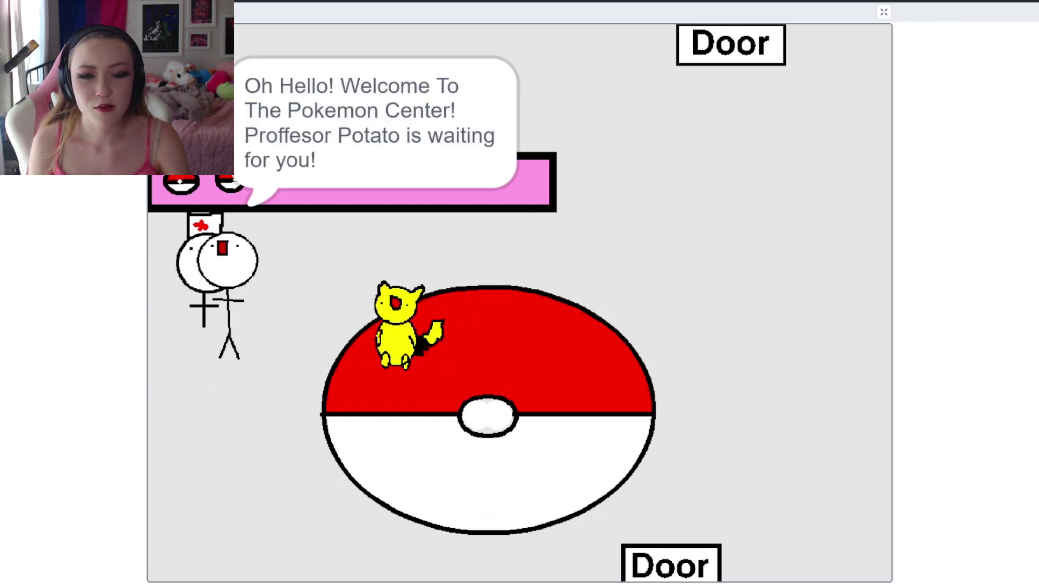
pyautogui.press('Right')
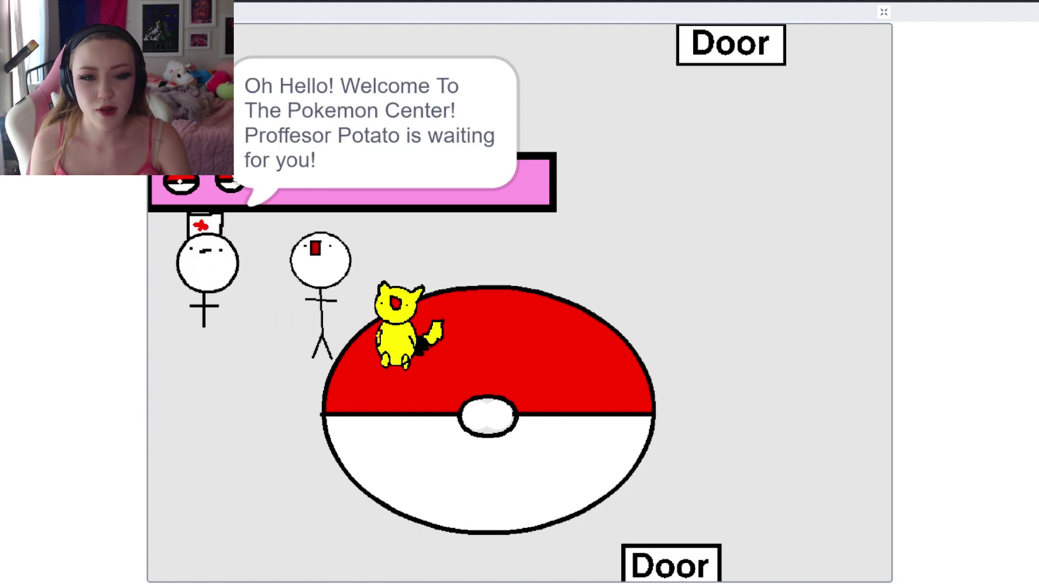
pyautogui.press('Right')
# Walk through the top door, exit full screen with Esc, and open See inside
pyautogui.press('Up')
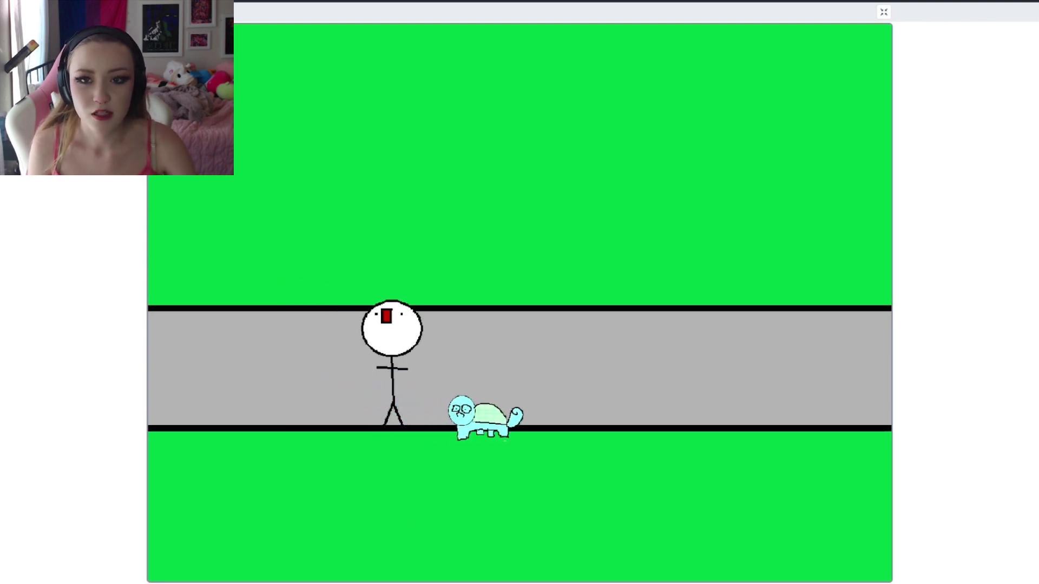
pyautogui.press('Escape')
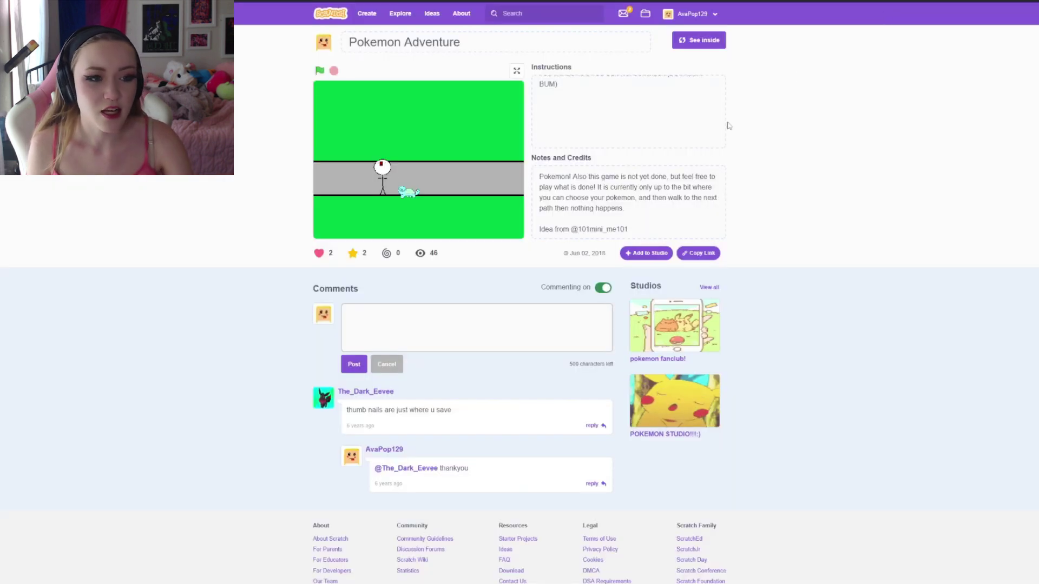
pyautogui.click(699, 40)
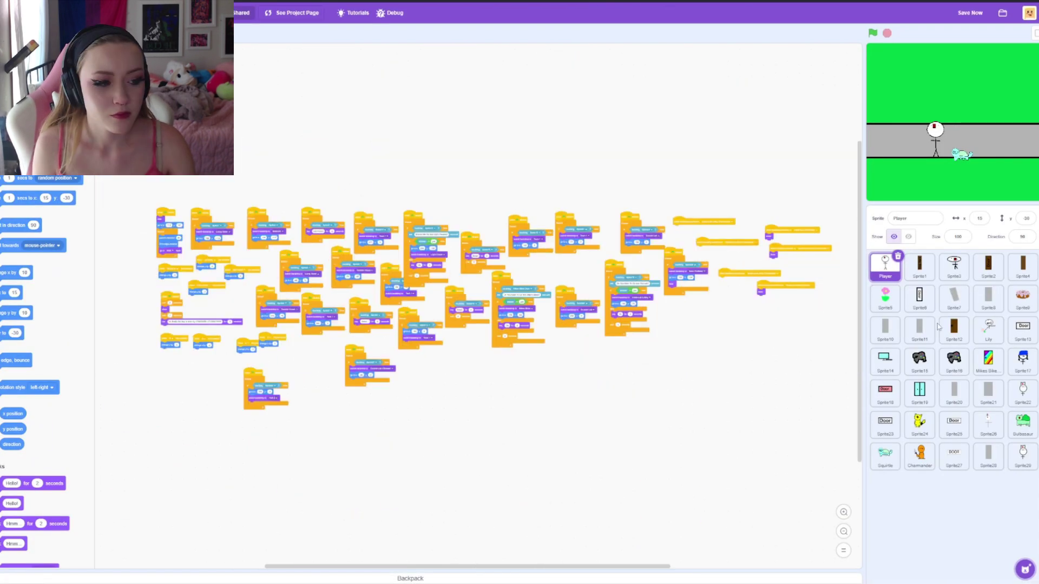
# Go to the profile page from the avatar menu, confirming Leave
pyautogui.click(1030, 12)
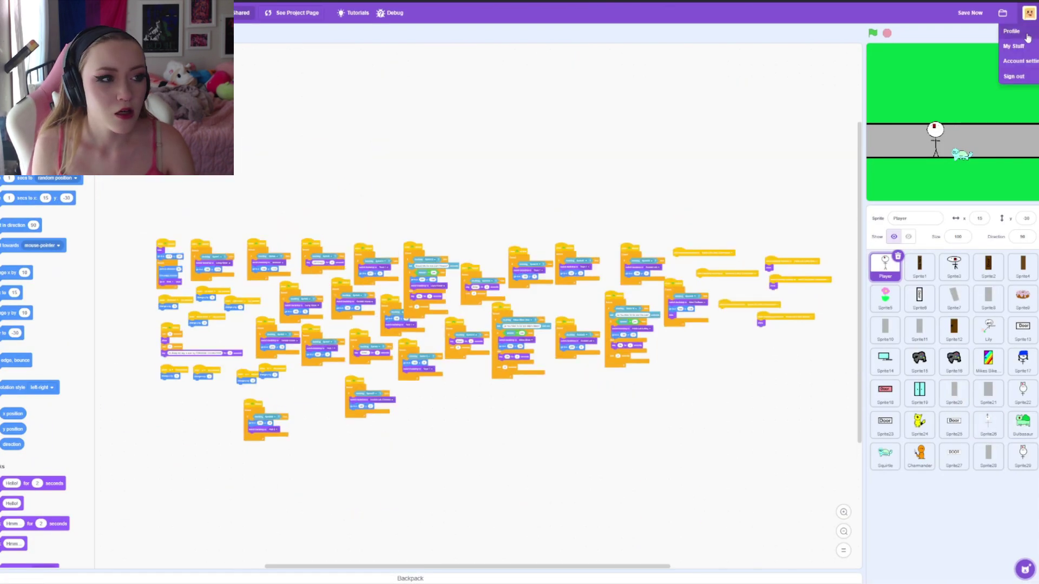
pyautogui.click(1015, 31)
pyautogui.click(523, 311)
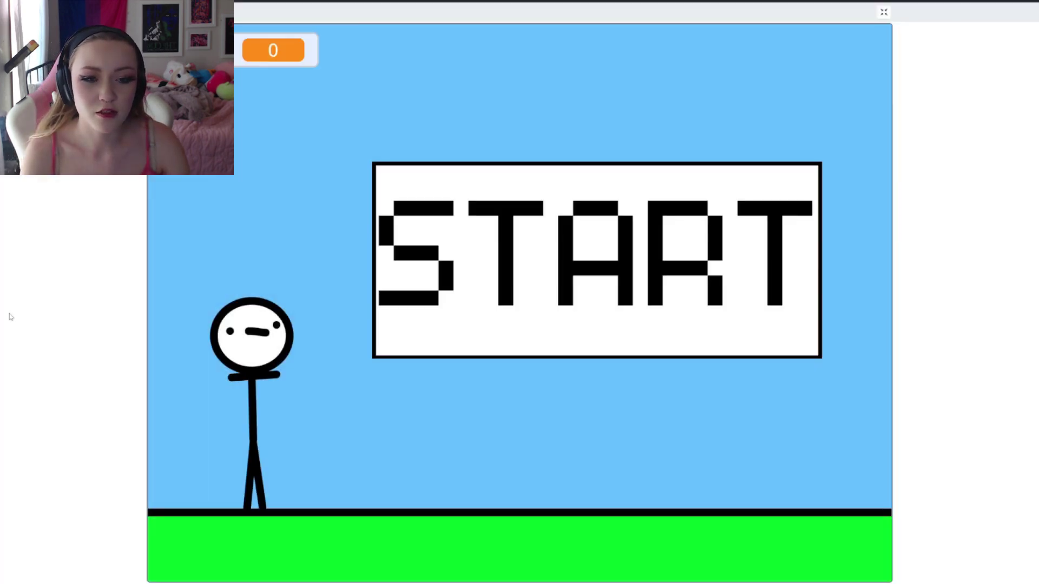
# Start the runner game and jump six obstacles with space
pyautogui.click(493, 303)
pyautogui.press('space')
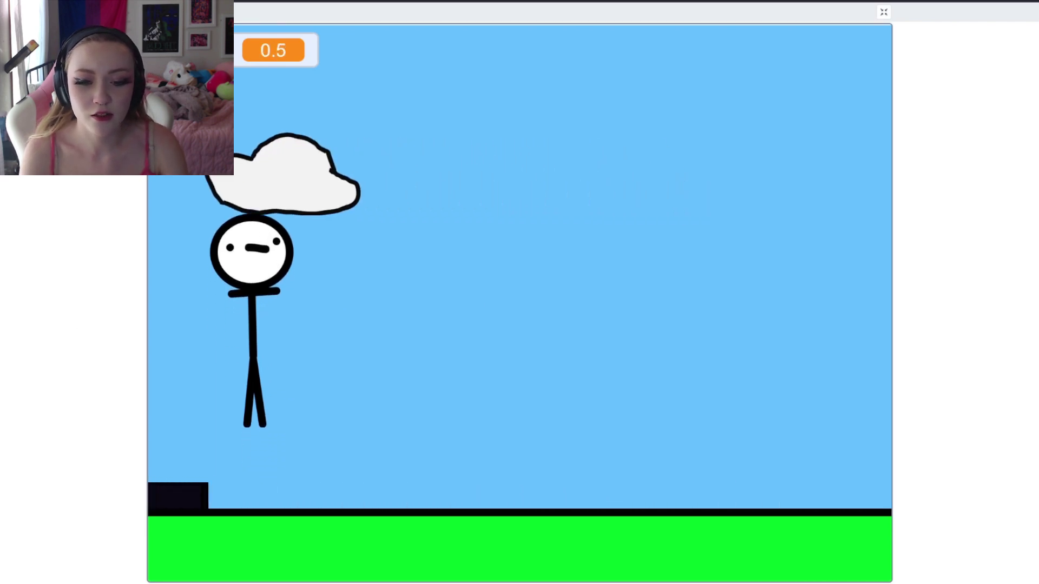
pyautogui.press('space')
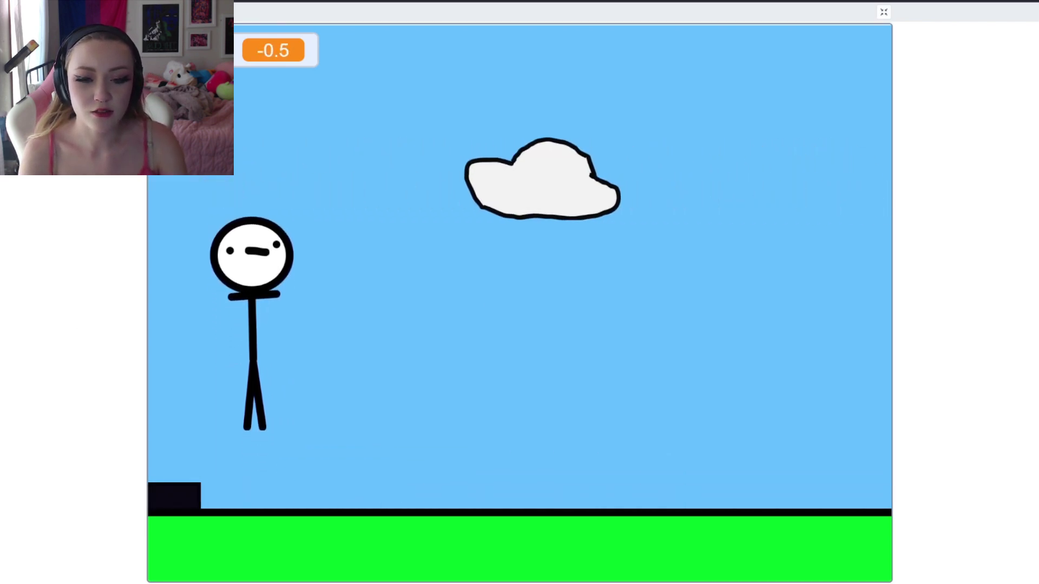
pyautogui.press('space')
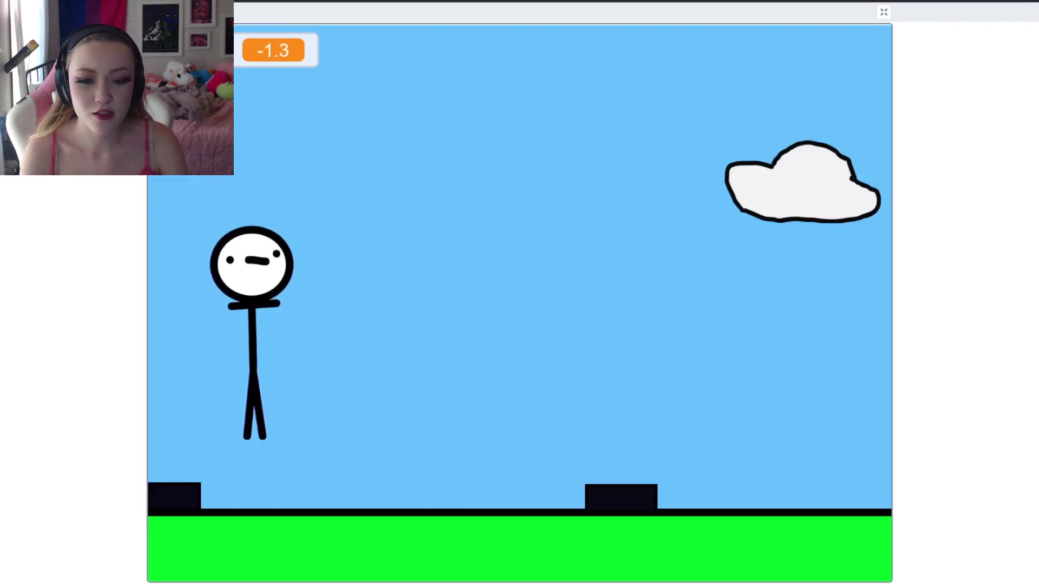
pyautogui.press('space')
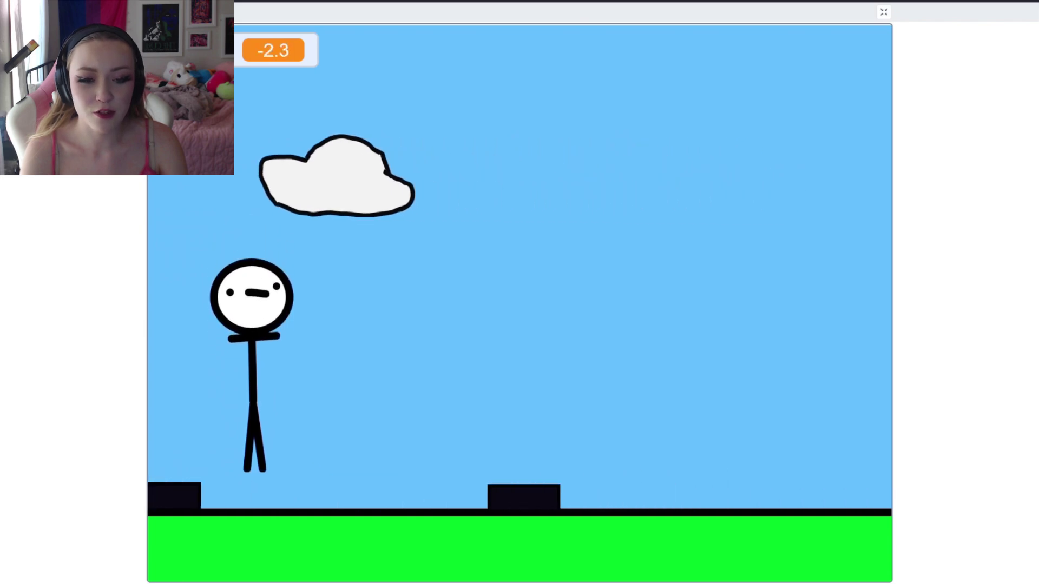
pyautogui.press('space')
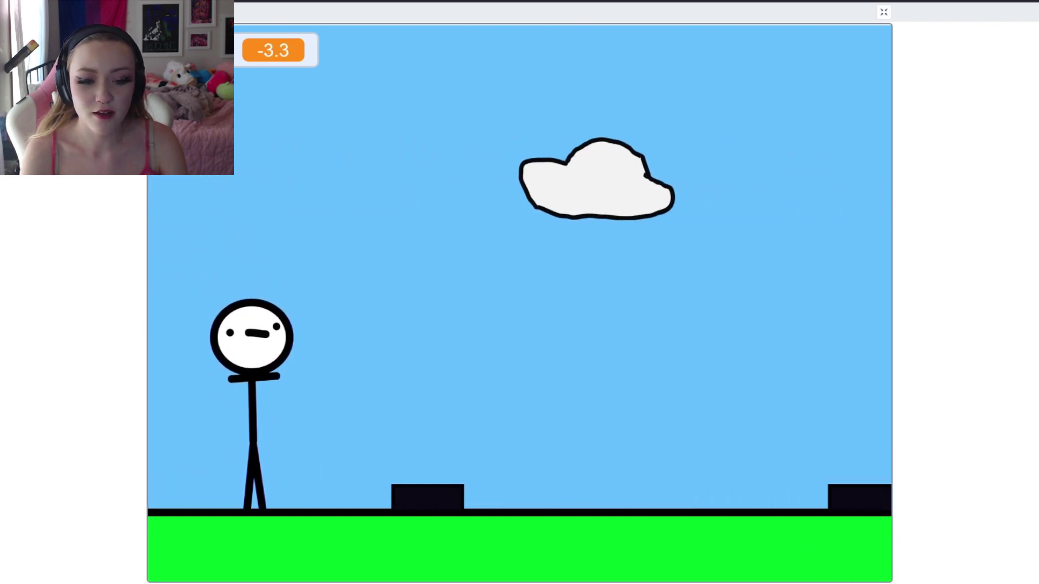
pyautogui.press('space')
pyautogui.press('space')
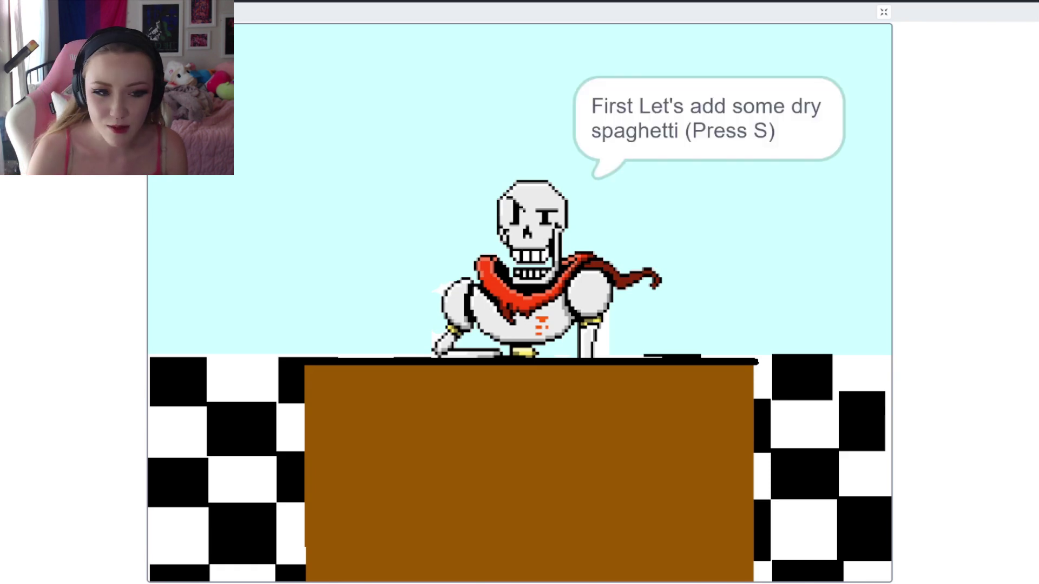
# Add dry spaghetti (S) and tomato sauce (T), then exit the game with Esc
pyautogui.press('s')
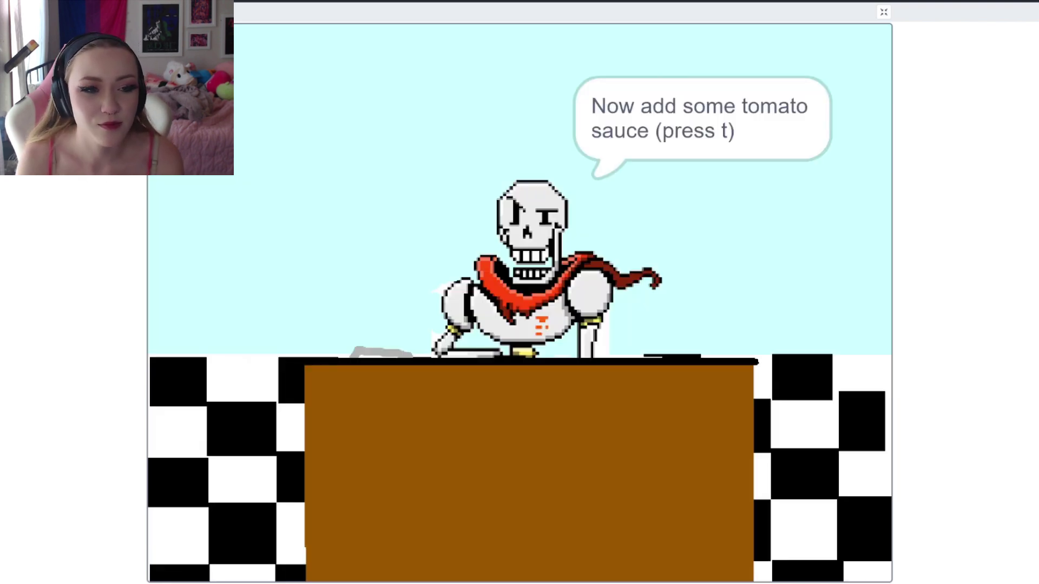
pyautogui.press('t')
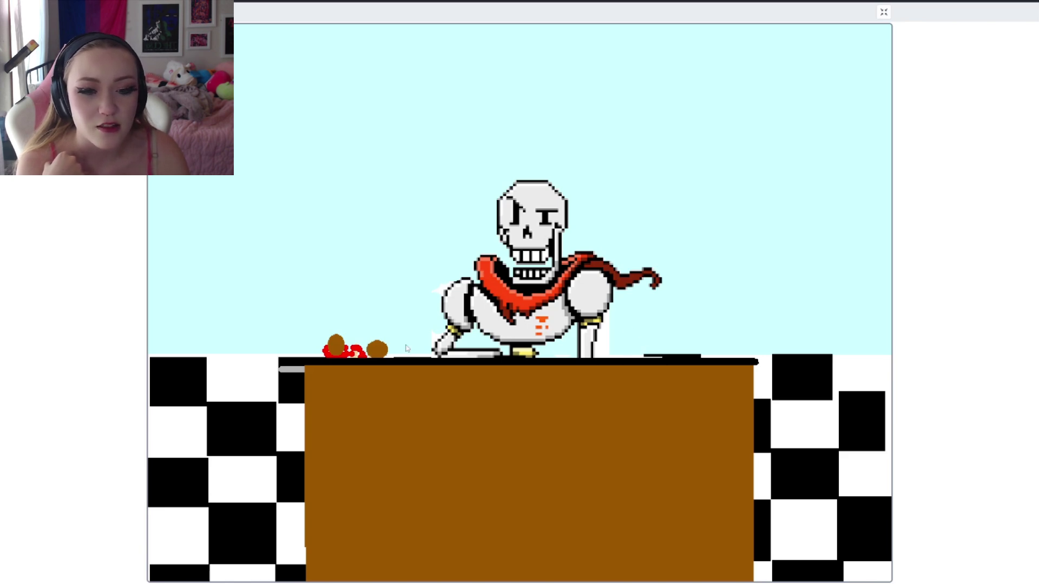
pyautogui.press('Escape')
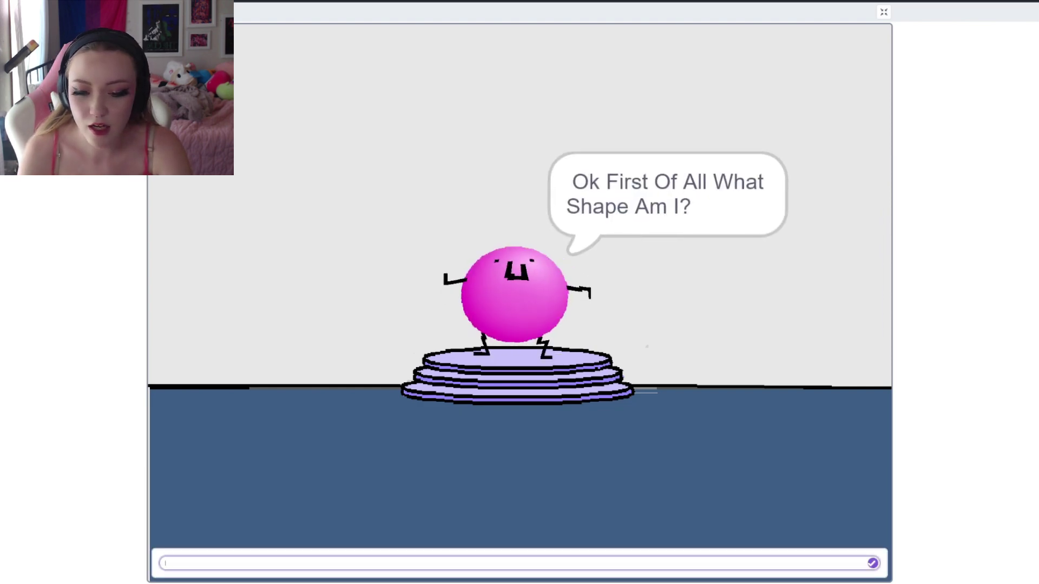
pyautogui.write('ball')
# Submit the shape and colour answers, then open Sprite Follow Sprite after The End
pyautogui.press('Return')
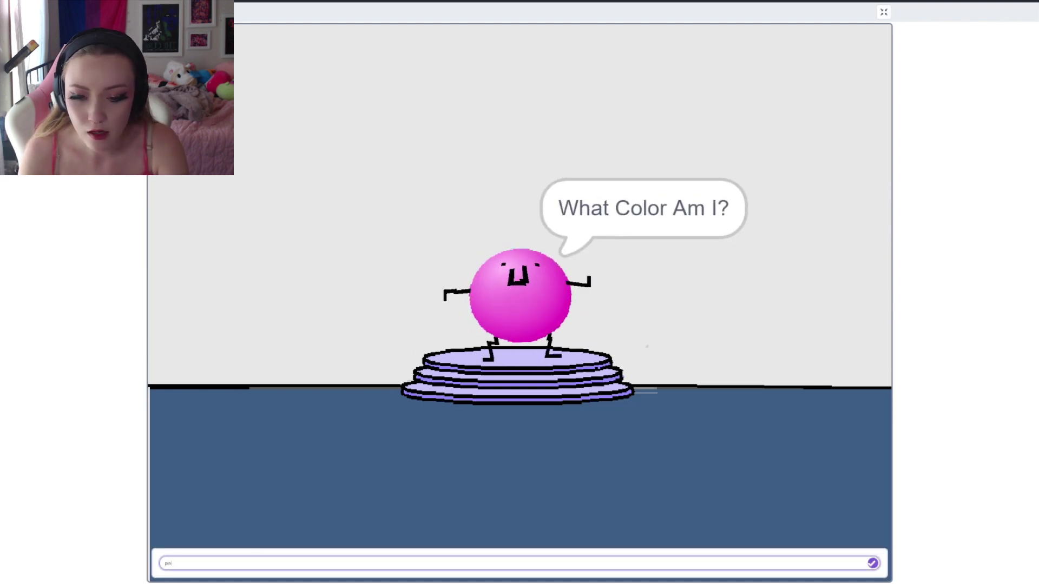
pyautogui.write('pink')
pyautogui.press('Return')
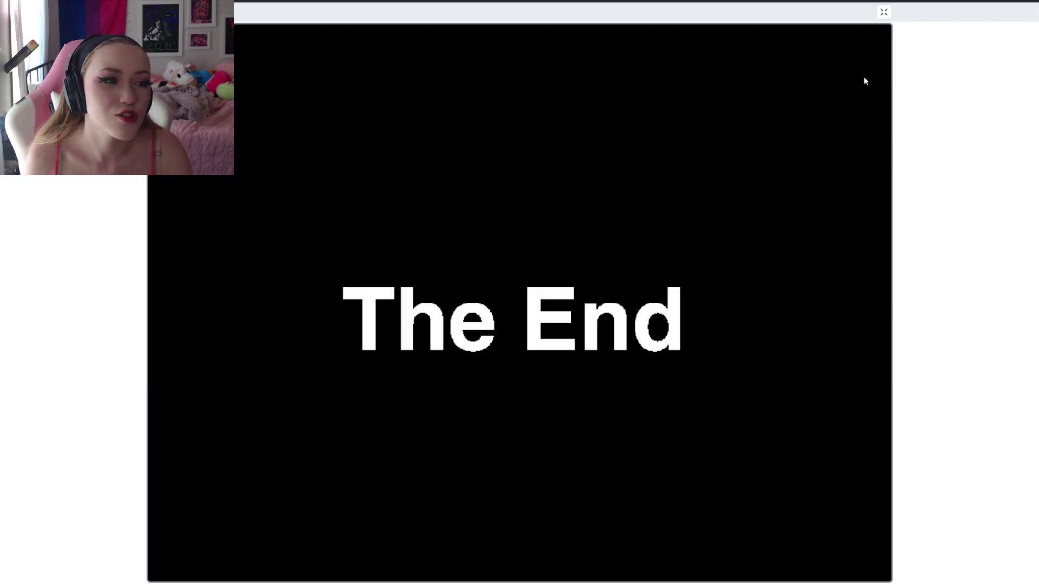
pyautogui.click(883, 12)
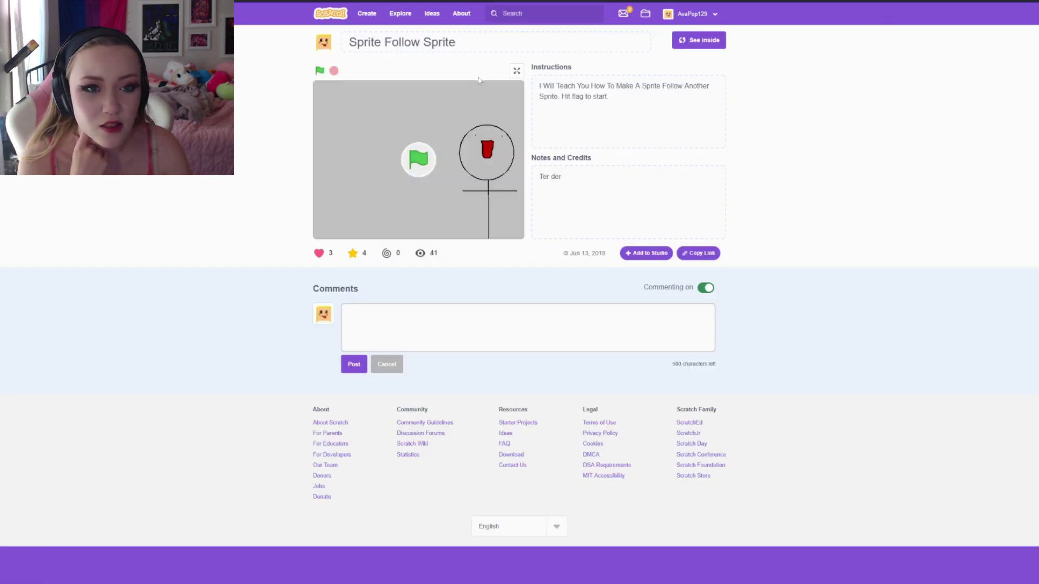
# Play the Sprite Follow Sprite tutorial full-screen to its 'thanks for watching' message, then exit full-screen
pyautogui.click(516, 72)
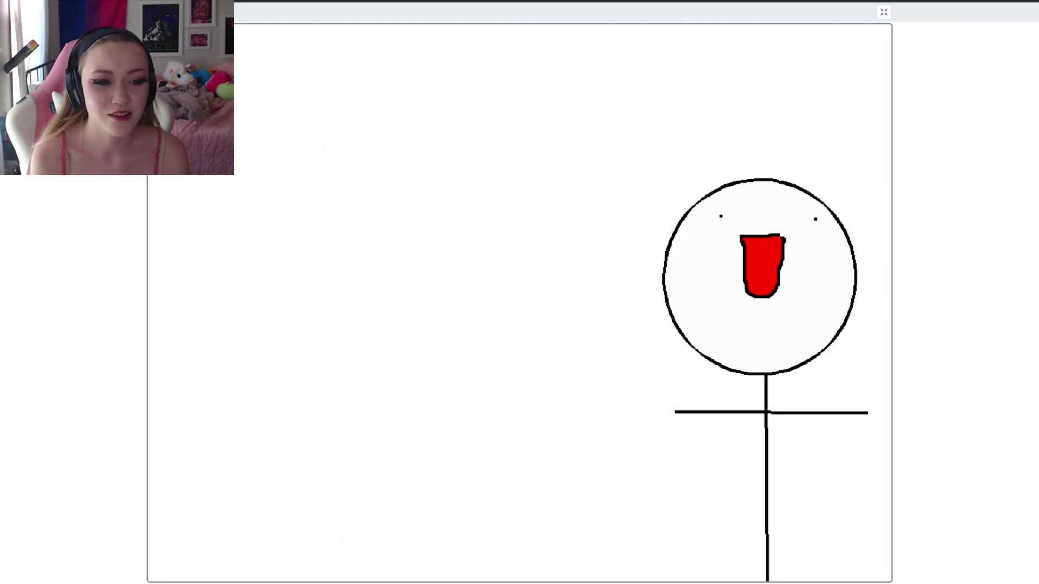
pyautogui.press('Escape')
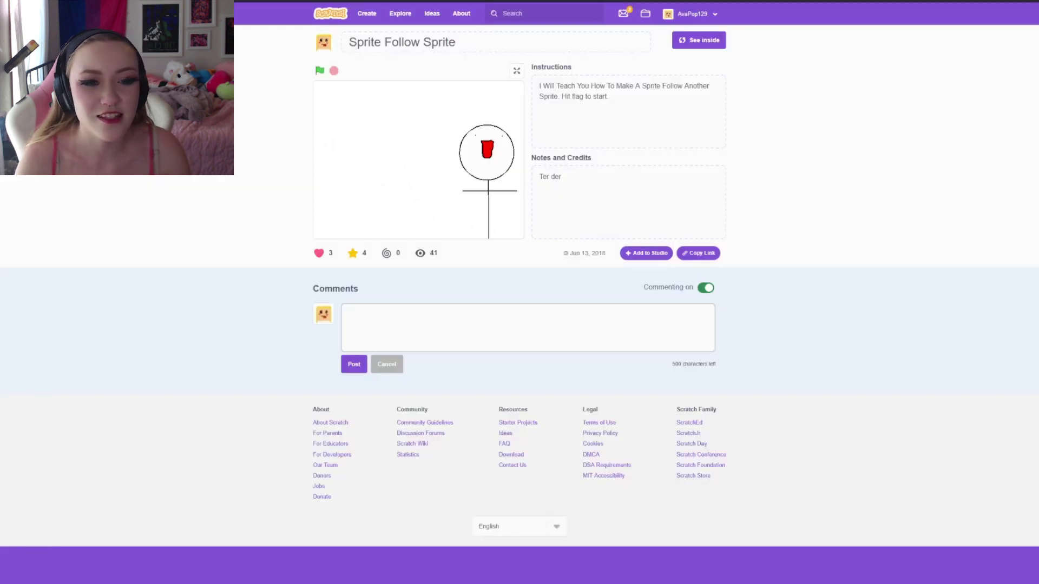
# Open Sprite Follow Sprite in the editor and compare Sprite3's and Sprite4's scripts
pyautogui.click(698, 40)
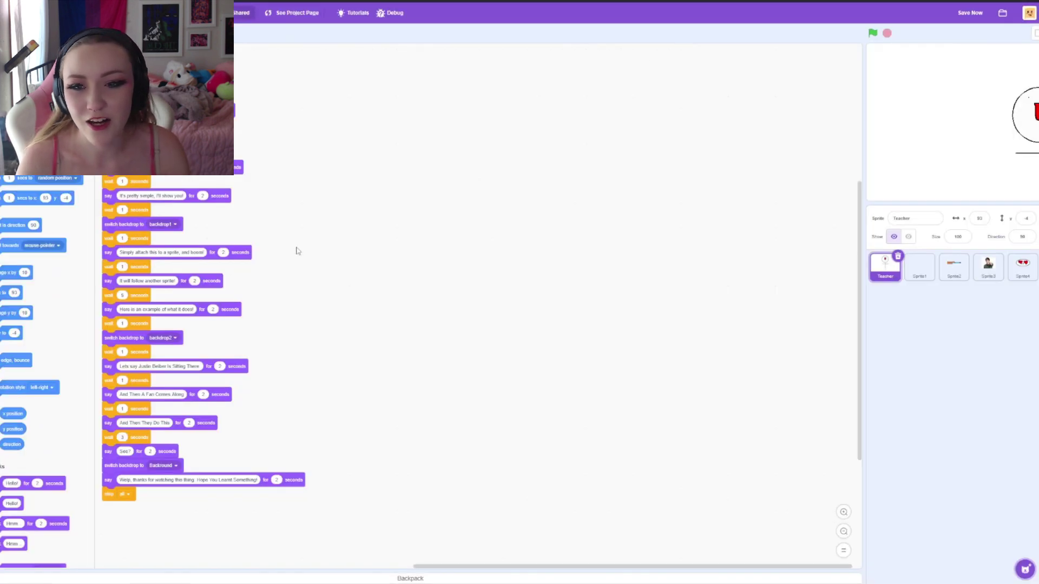
pyautogui.click(954, 268)
pyautogui.click(1022, 268)
pyautogui.click(988, 268)
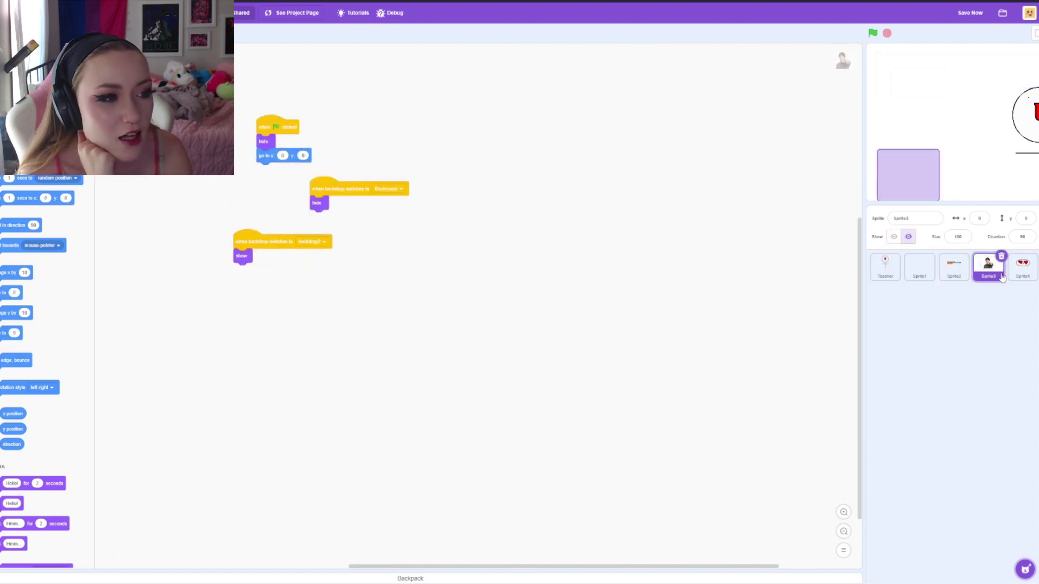
pyautogui.click(1022, 266)
pyautogui.click(988, 267)
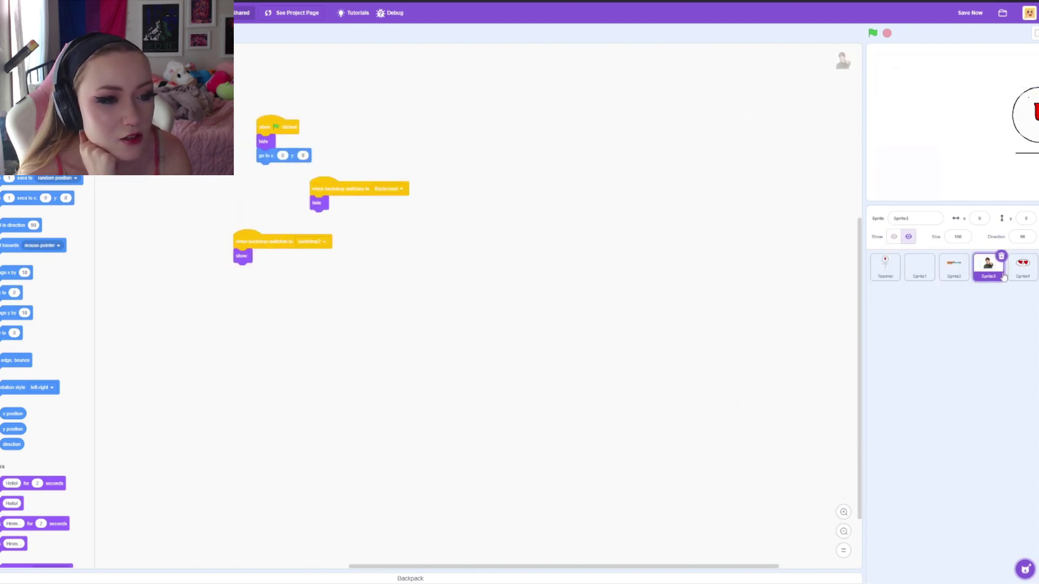
pyautogui.click(1022, 267)
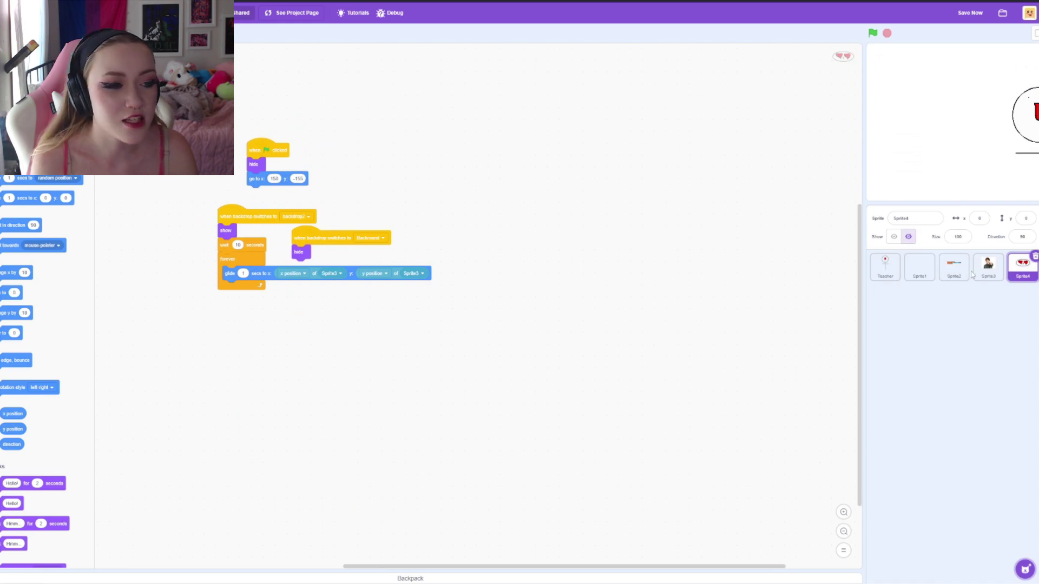
pyautogui.click(987, 266)
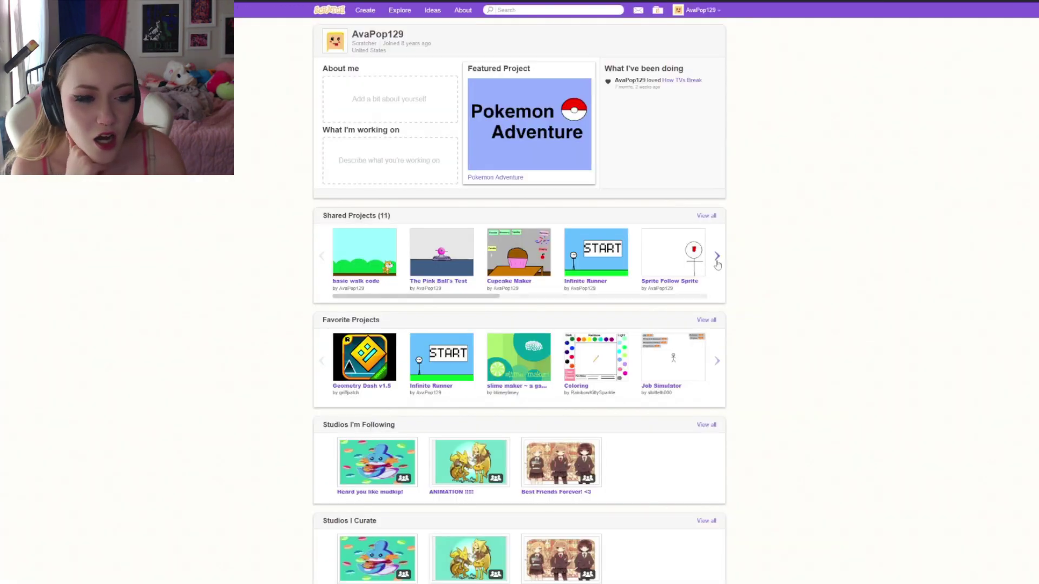
# Open and run the Loading project, then return to the profile page
pyautogui.click(373, 255)
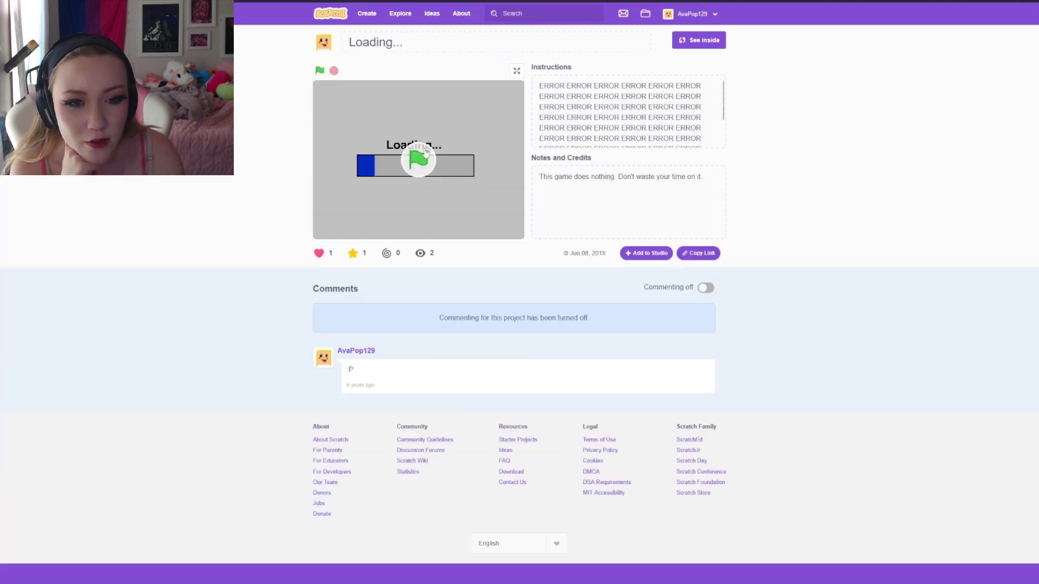
pyautogui.click(426, 152)
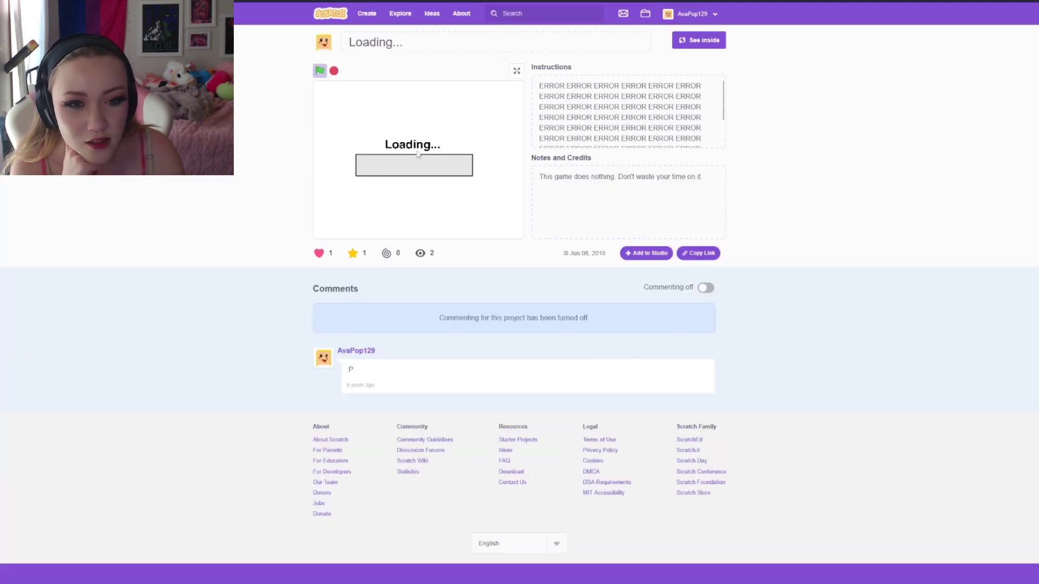
pyautogui.scroll(-2, 581, 136)
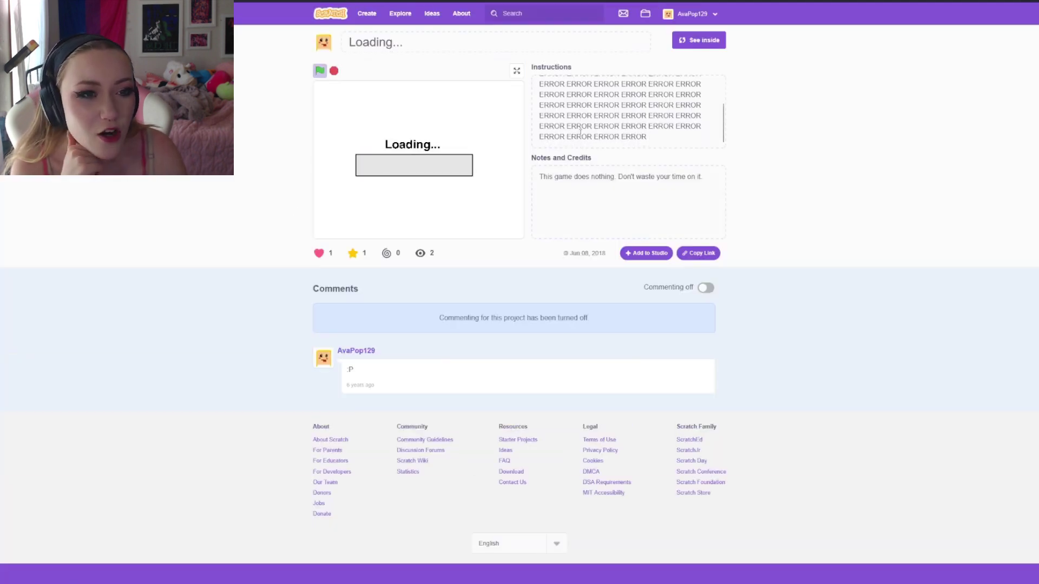
pyautogui.click(681, 13)
# Show only the account's unshared projects in My Stuff
pyautogui.click(698, 10)
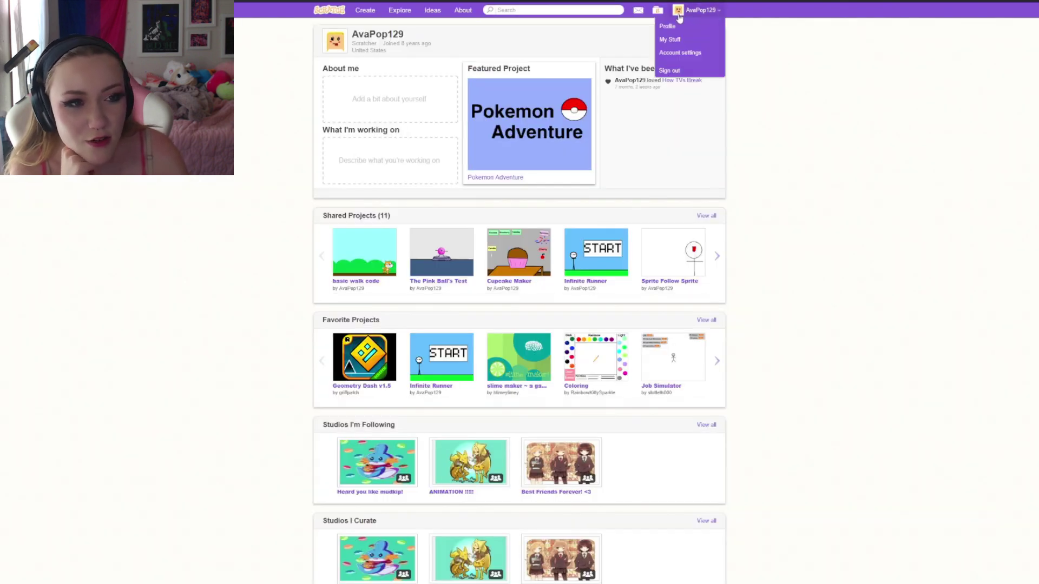
pyautogui.click(686, 39)
pyautogui.click(361, 106)
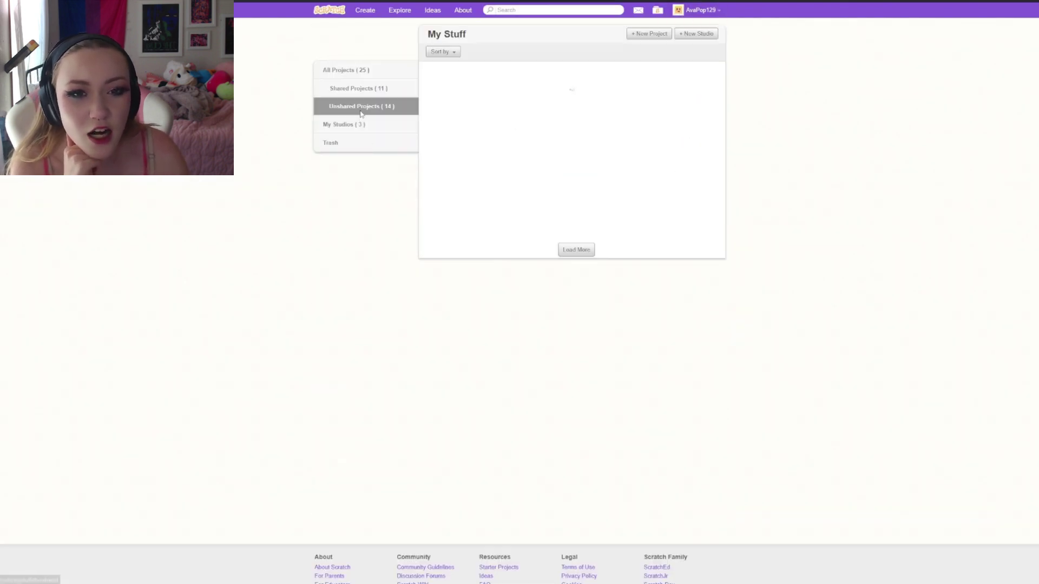
pyautogui.scroll(-1, 468, 236)
pyautogui.scroll(-3, 468, 236)
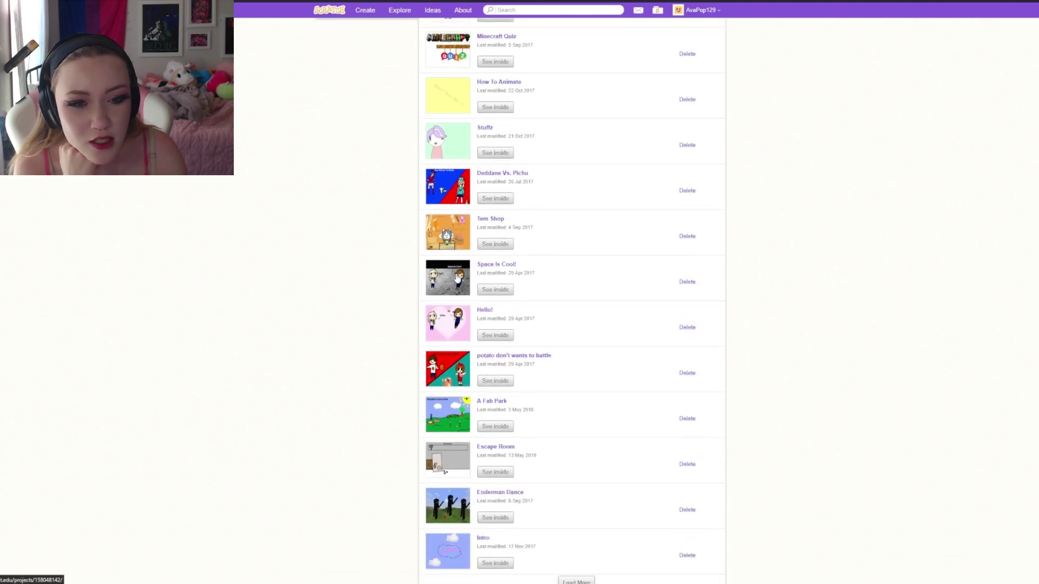
pyautogui.scroll(-5, 468, 235)
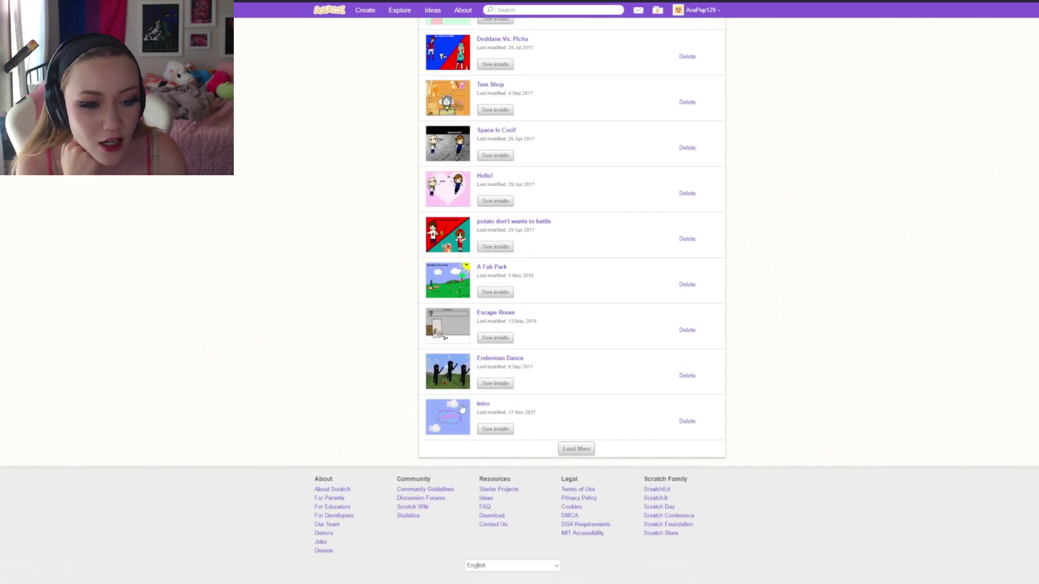
pyautogui.scroll(-1, 474, 390)
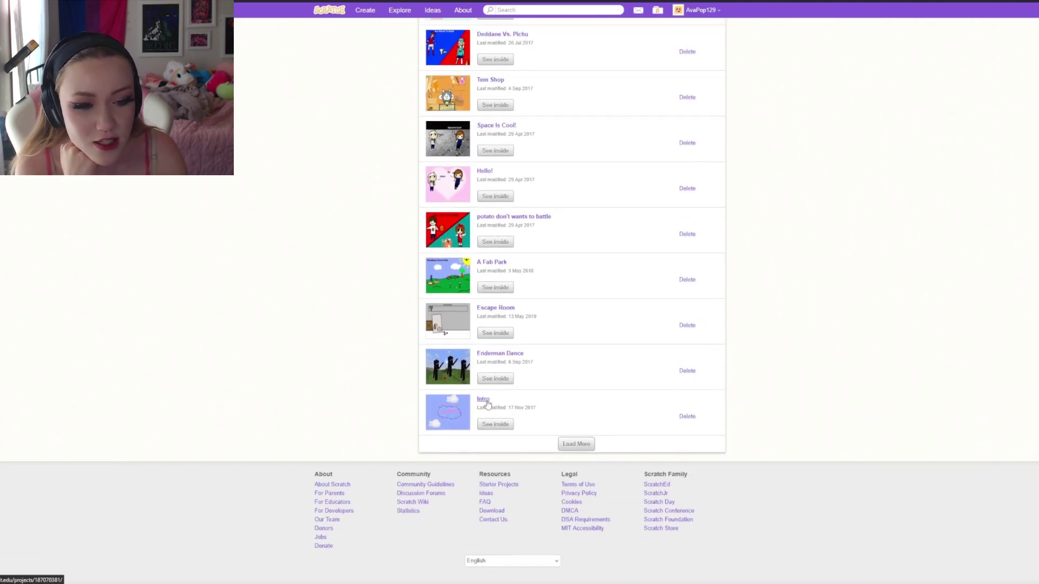
# Play Intro's spinning AvaPop cloud animation full-screen, then exit full-screen
pyautogui.click(483, 399)
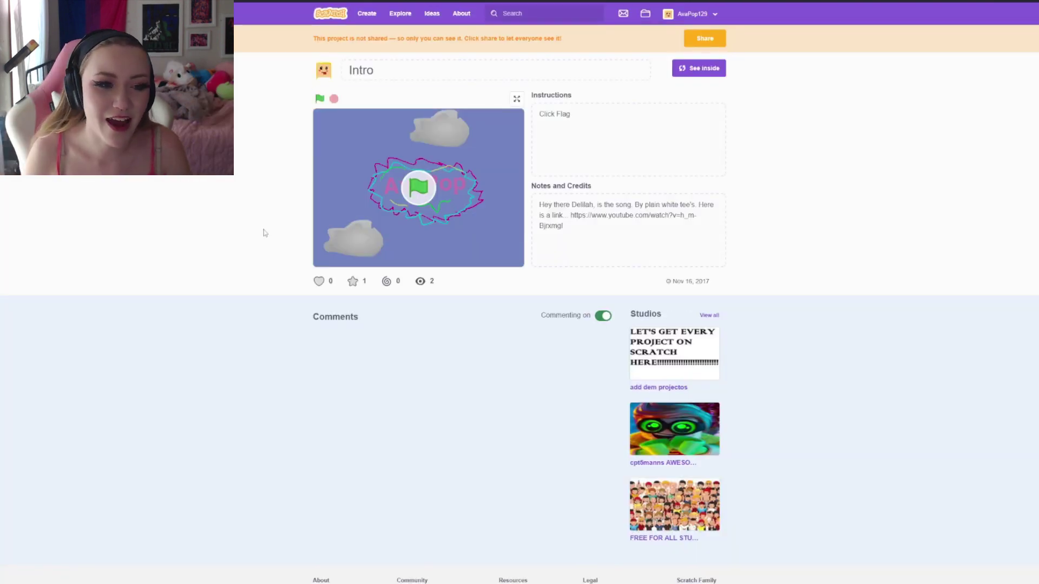
pyautogui.click(419, 188)
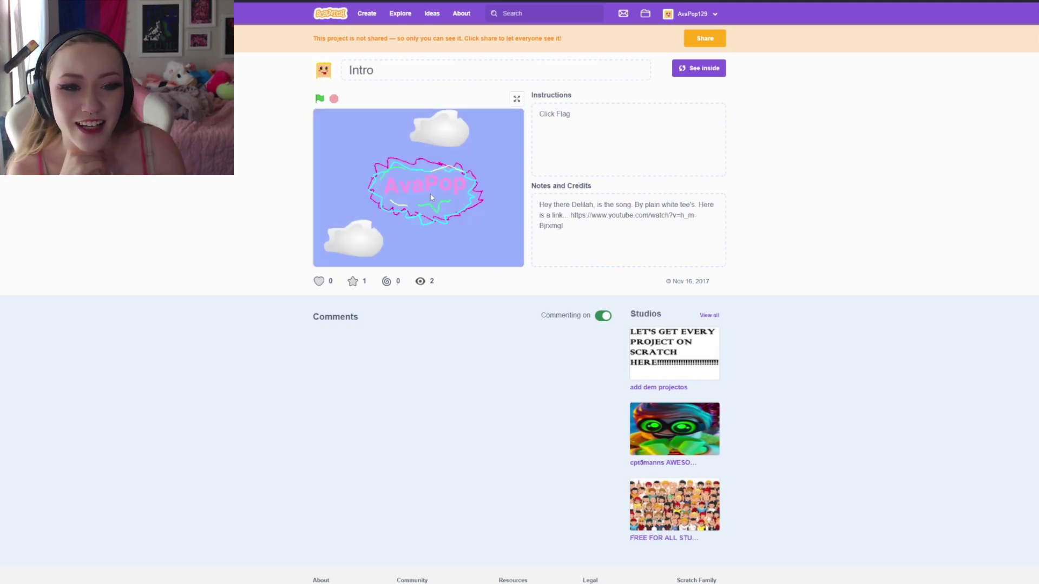
pyautogui.click(516, 99)
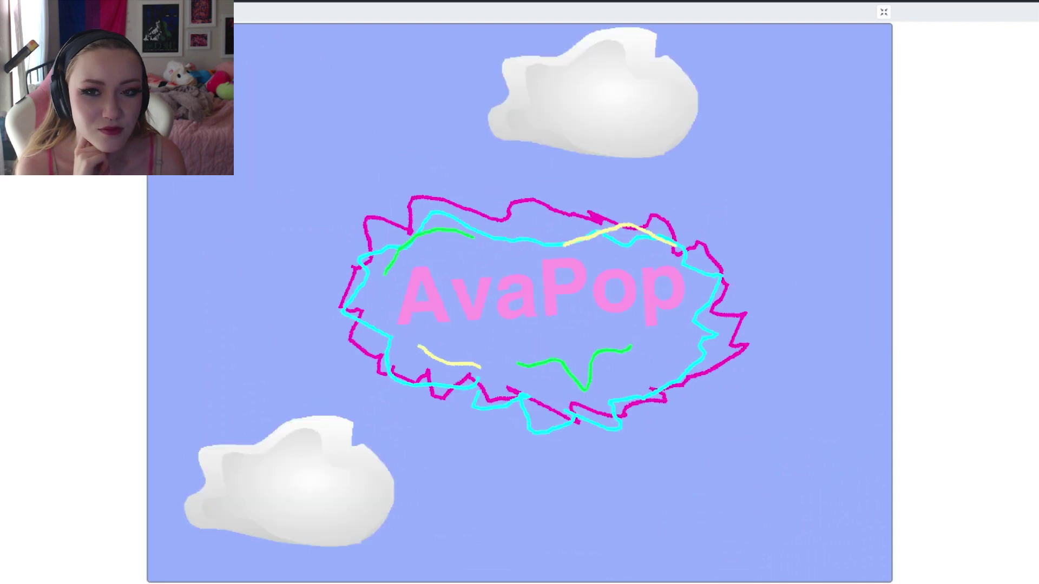
pyautogui.click(883, 11)
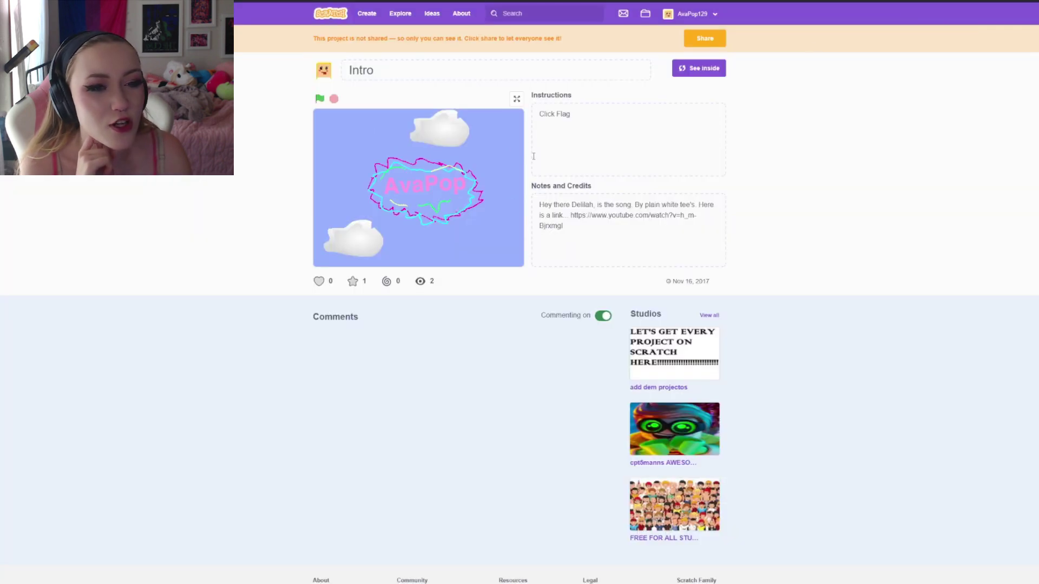
# Open Enderman Dance from My Stuff and play the three dancing endermen full-screen
pyautogui.click(694, 13)
pyautogui.click(690, 53)
pyautogui.click(501, 354)
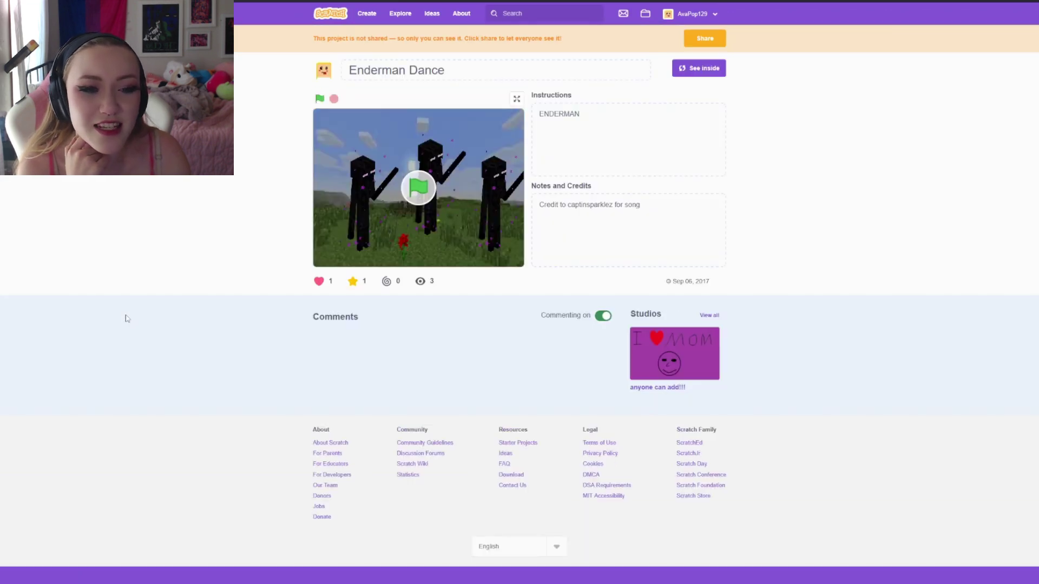
pyautogui.click(516, 98)
pyautogui.click(519, 304)
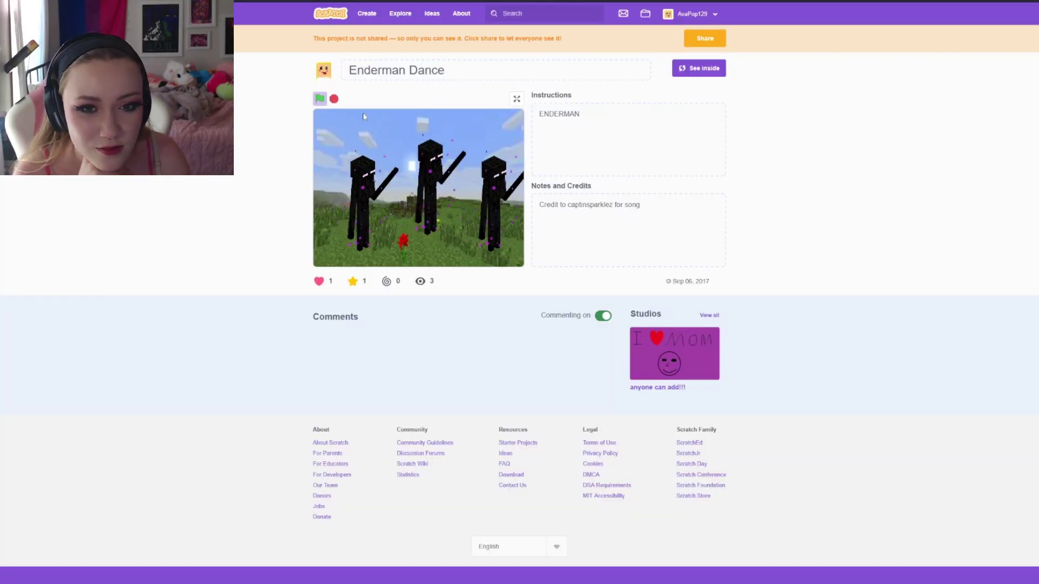
# Open Escape Room from My Stuff and start the game full-screen
pyautogui.click(692, 13)
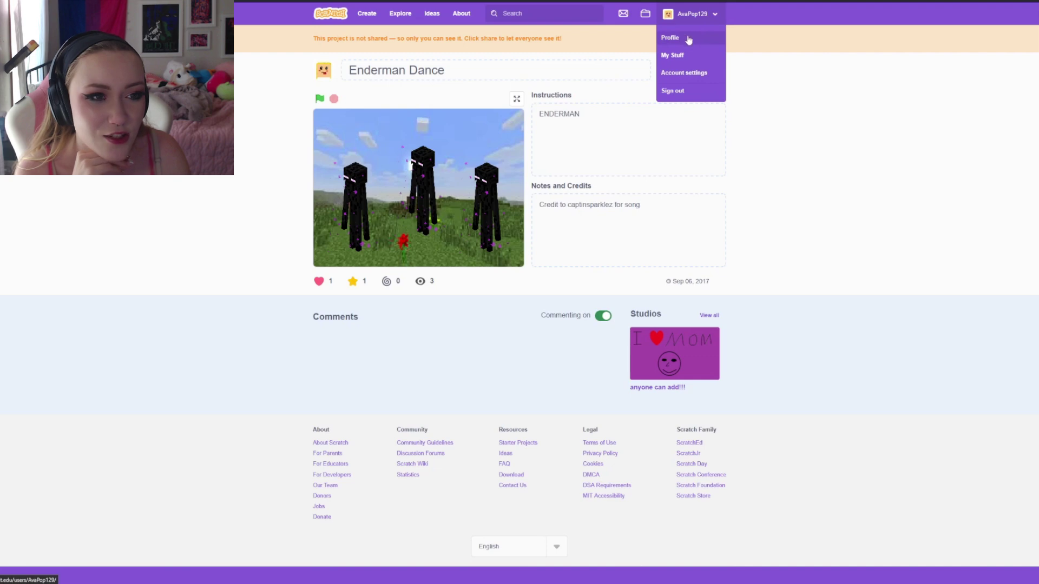
pyautogui.click(680, 55)
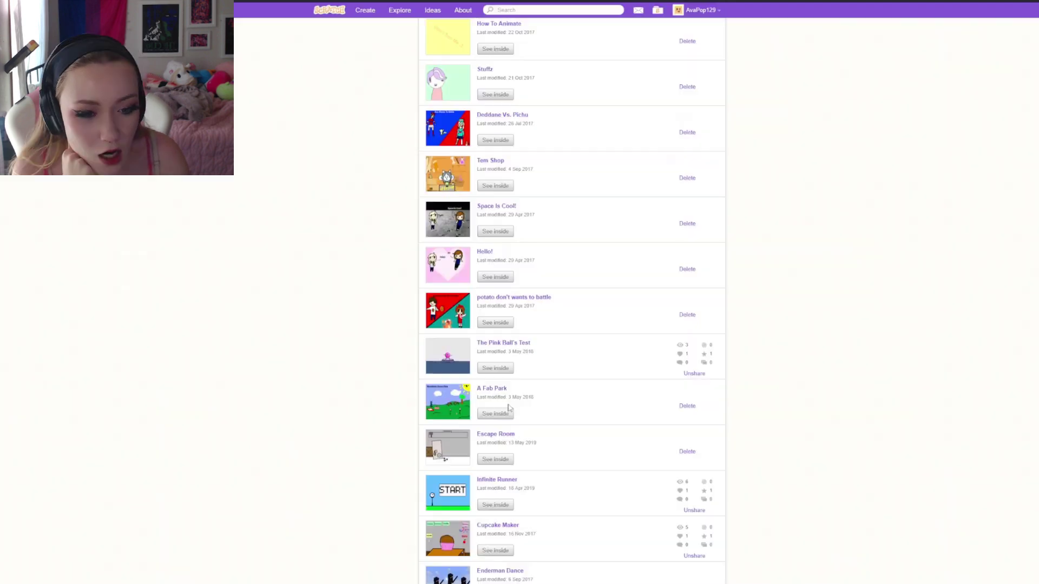
pyautogui.click(496, 439)
pyautogui.click(490, 377)
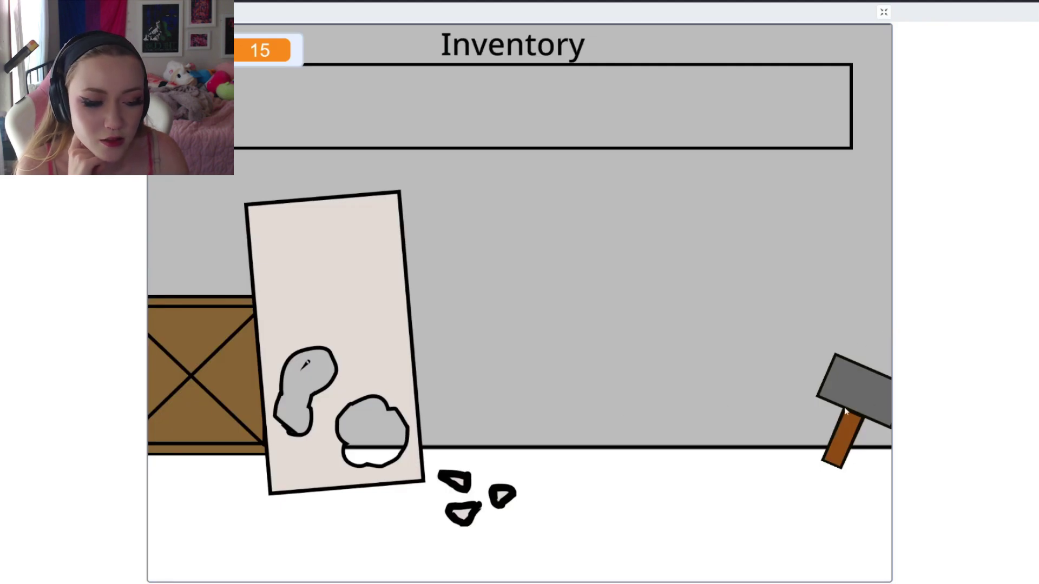
# Pick up the hammer and search the mirror and crate for the flashlight
pyautogui.click(858, 398)
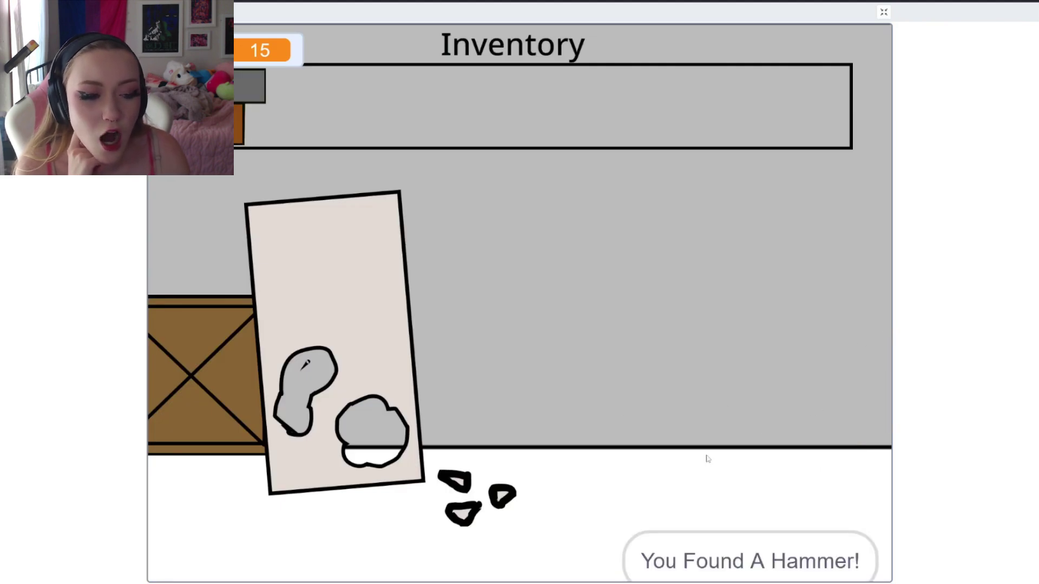
pyautogui.click(452, 481)
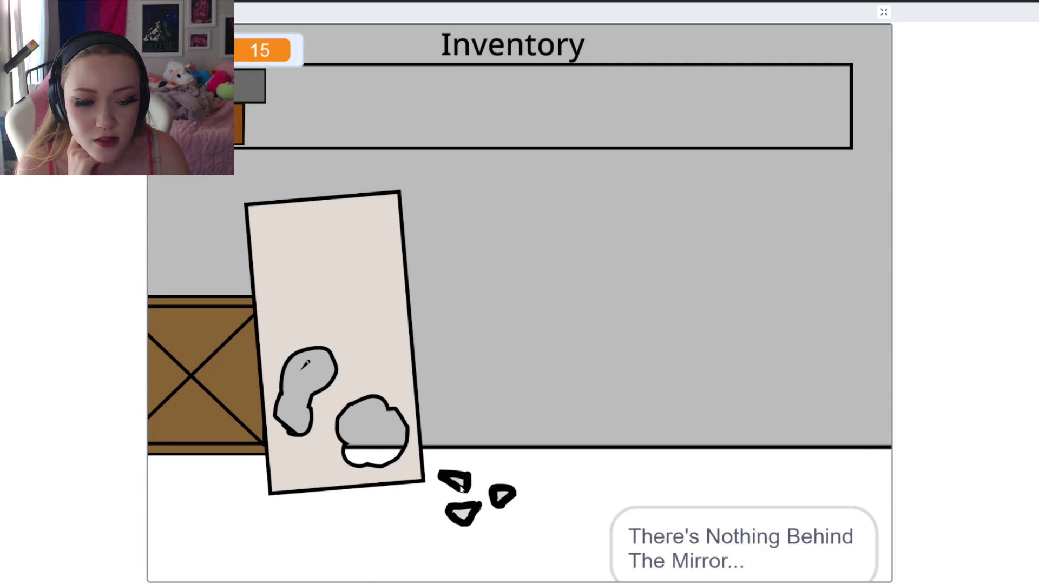
pyautogui.click(212, 375)
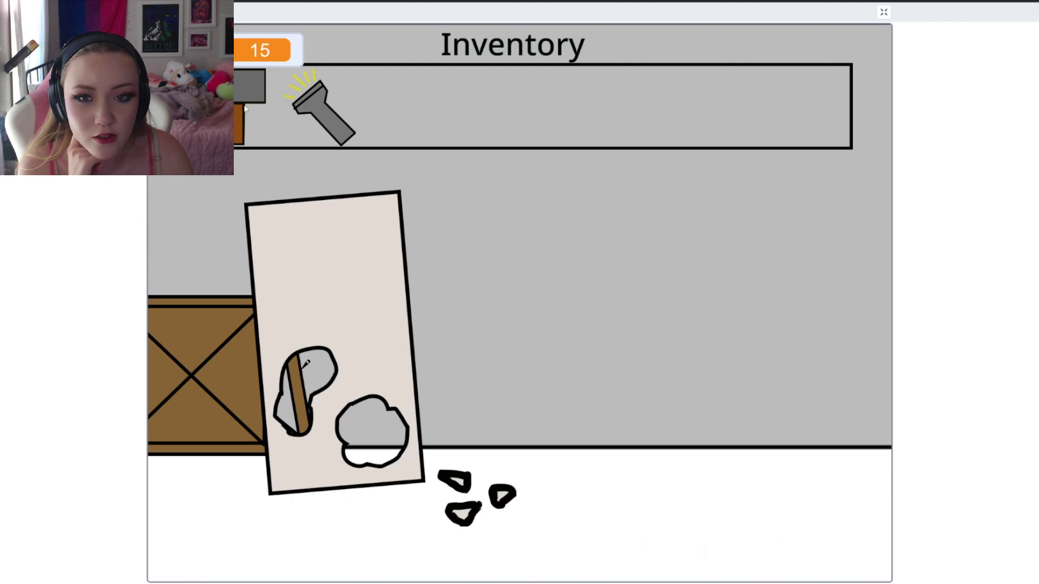
pyautogui.click(306, 254)
pyautogui.click(212, 324)
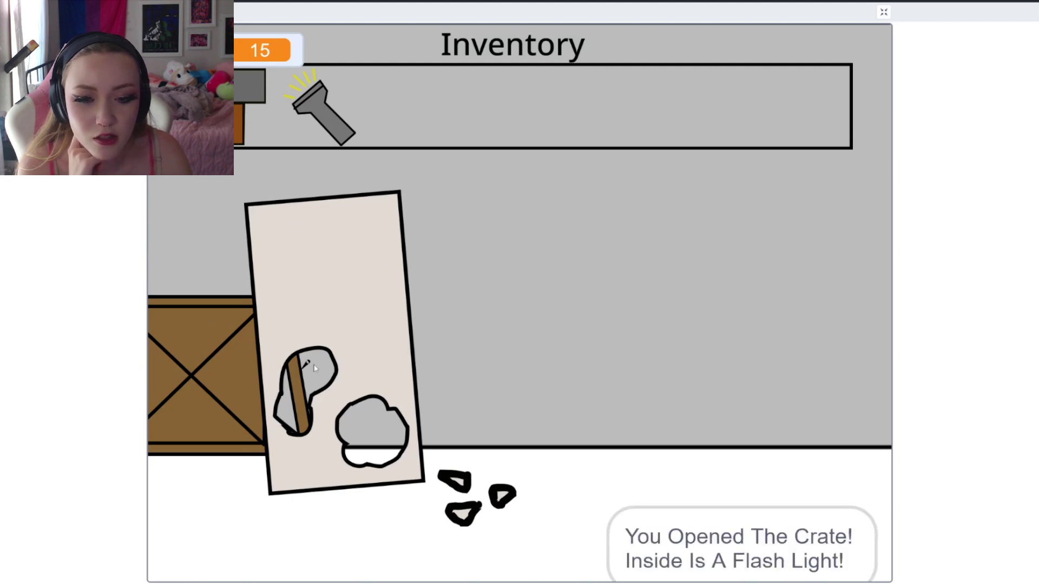
pyautogui.click(459, 481)
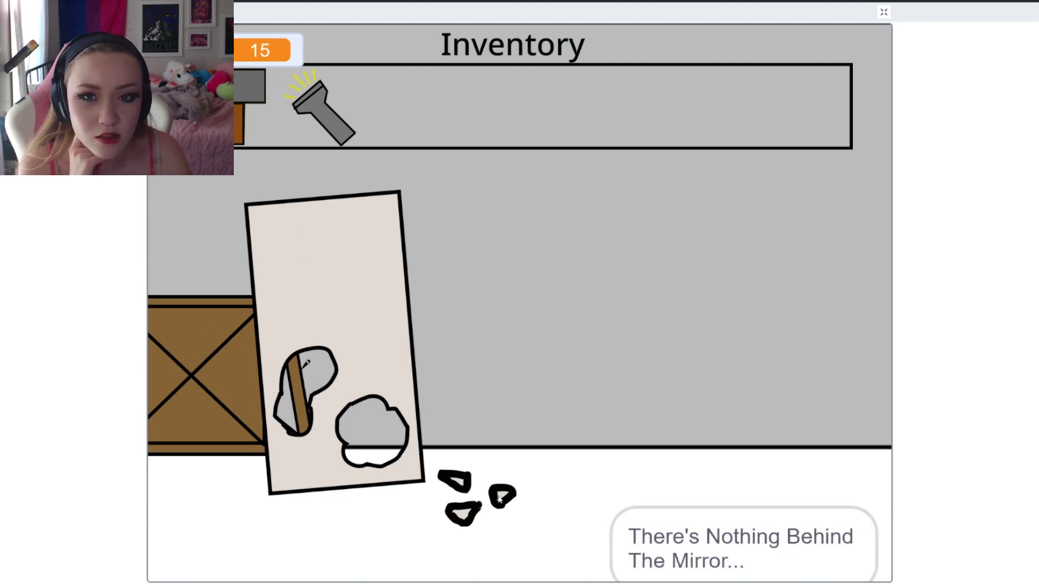
# Reveal the hidden writing with the flashlight, break the wall, and escape to Level Two
pyautogui.click(330, 120)
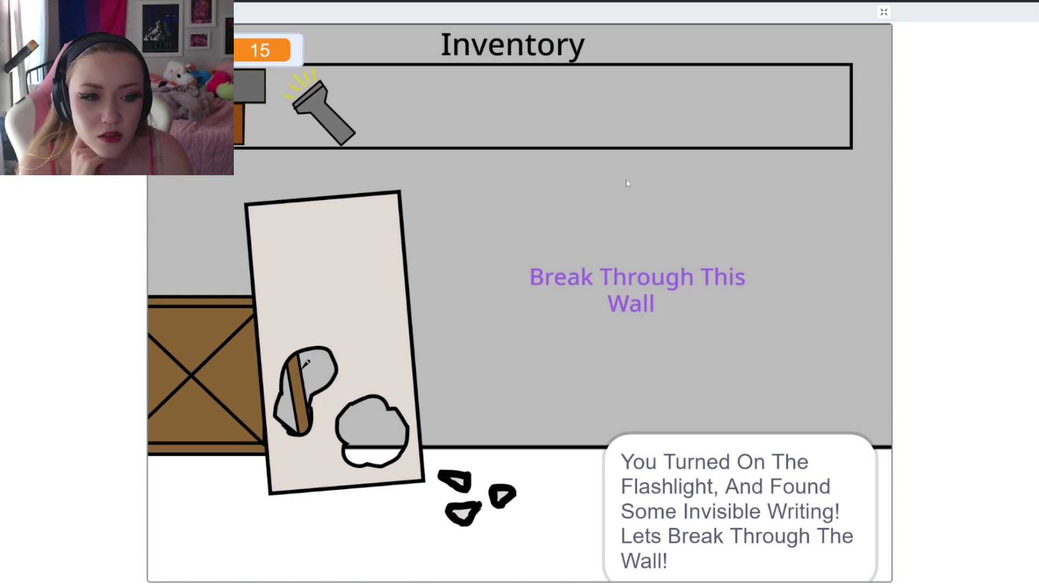
pyautogui.click(632, 288)
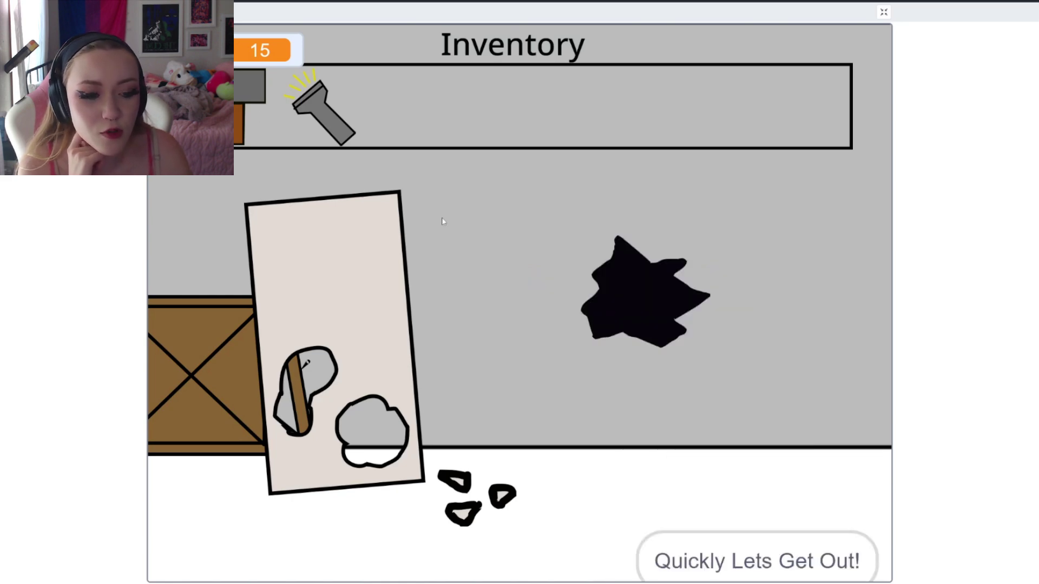
pyautogui.click(657, 308)
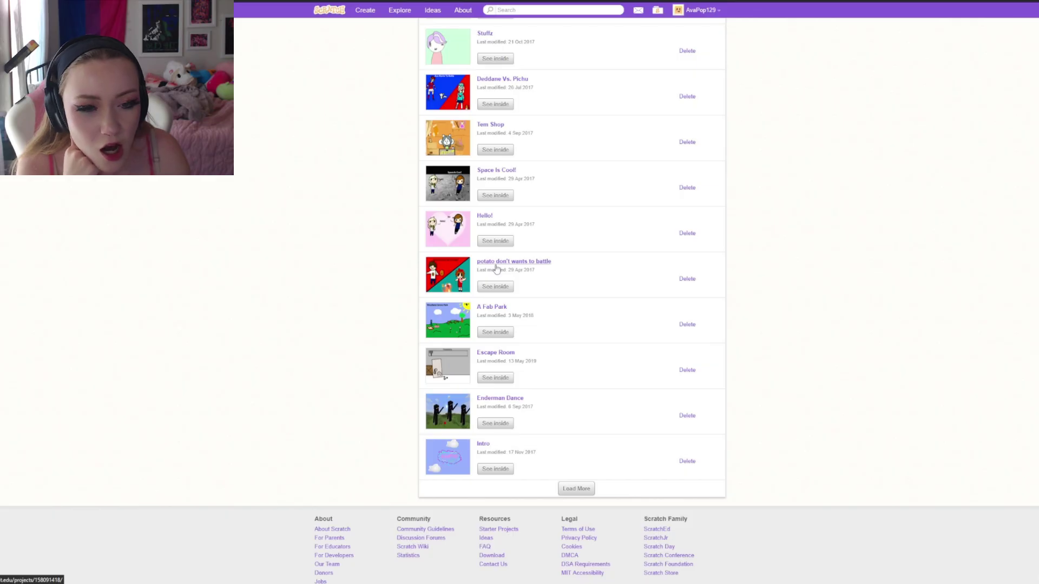
pyautogui.scroll(2, 485, 221)
# Open Tem Shop, answer yes, and try the Tem College and Tem Sign options
pyautogui.click(489, 215)
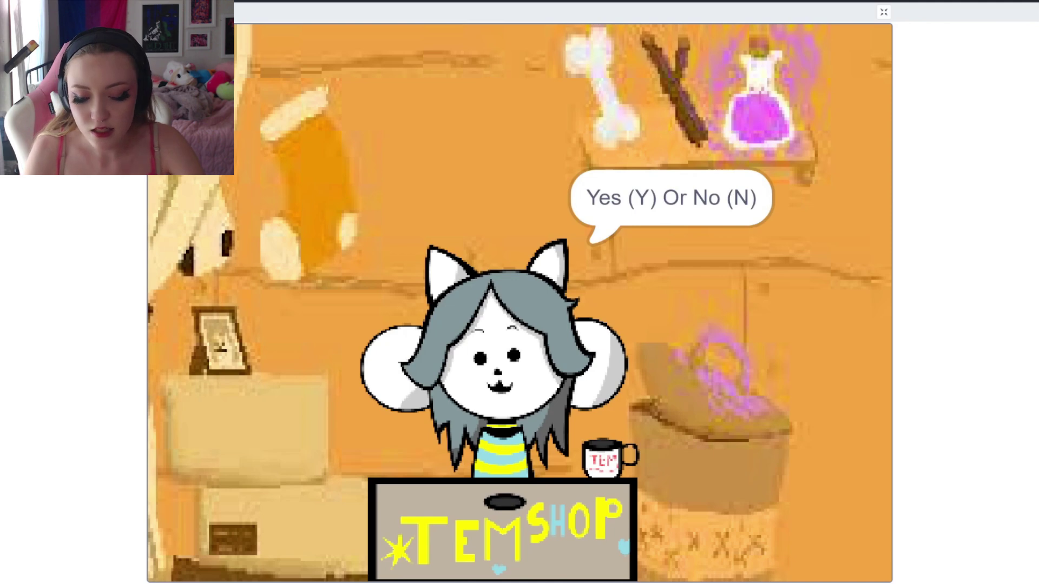
pyautogui.press('y')
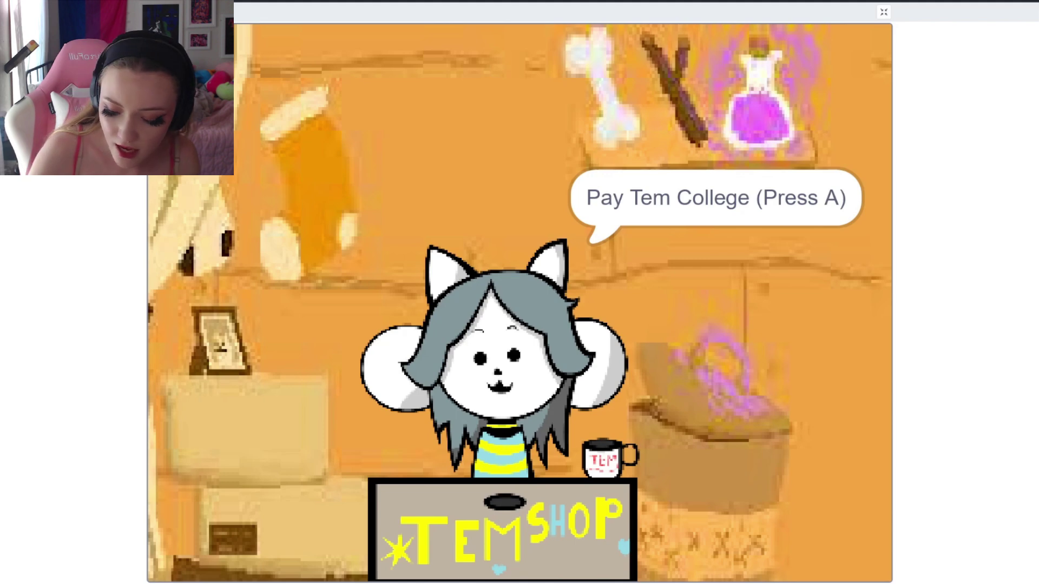
pyautogui.press('a')
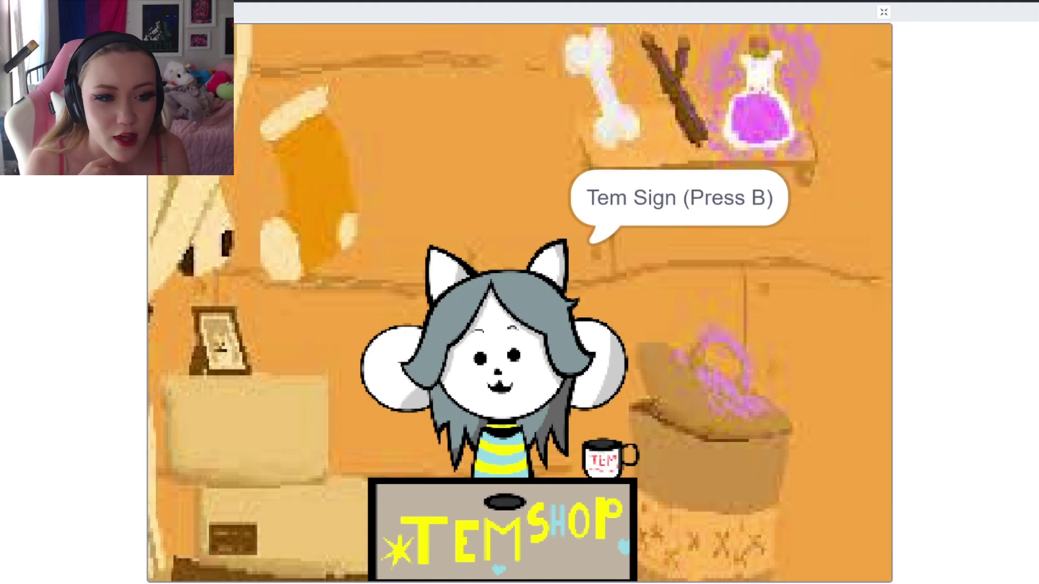
pyautogui.press('b')
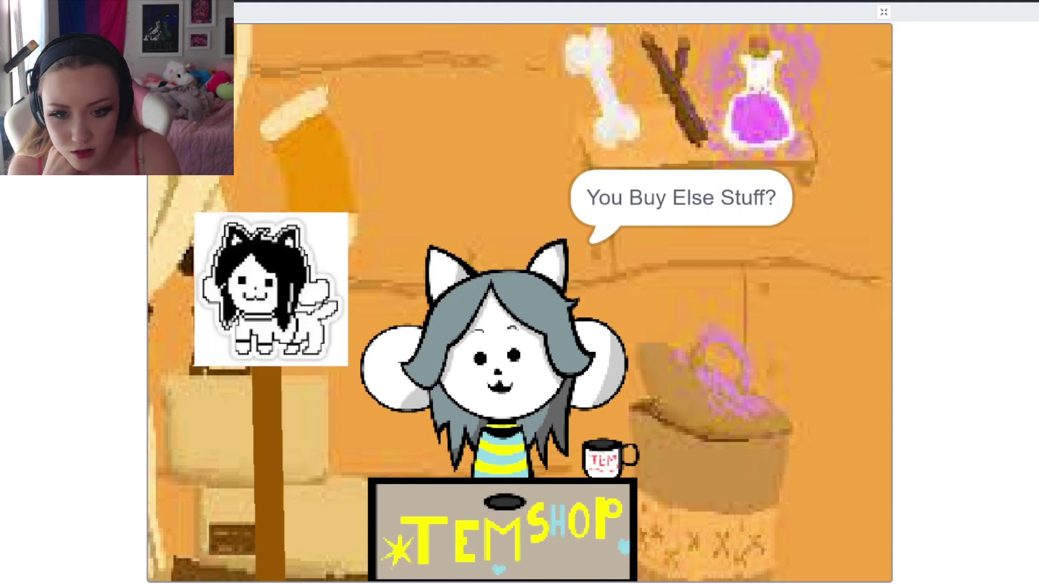
# Buy the dog and the Sans doll, then pay for Tem's college
pyautogui.press('c')
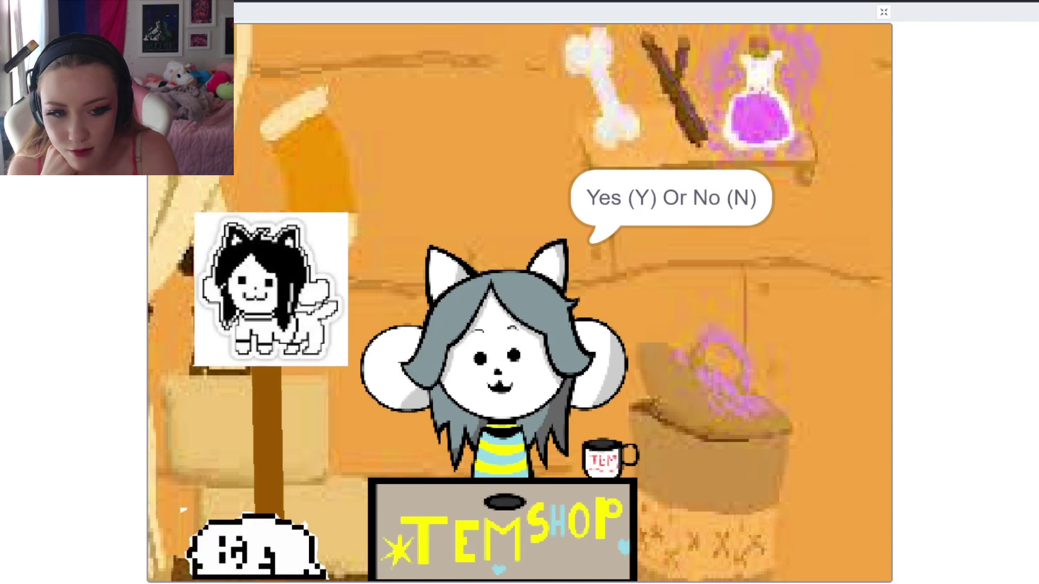
pyautogui.press('y')
pyautogui.press('y')
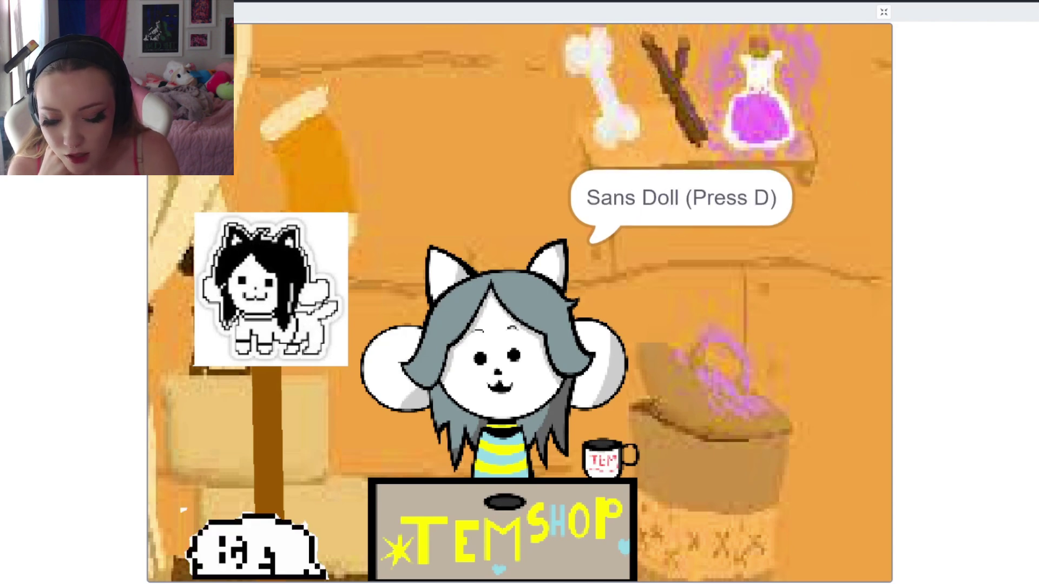
pyautogui.press('d')
pyautogui.press('y')
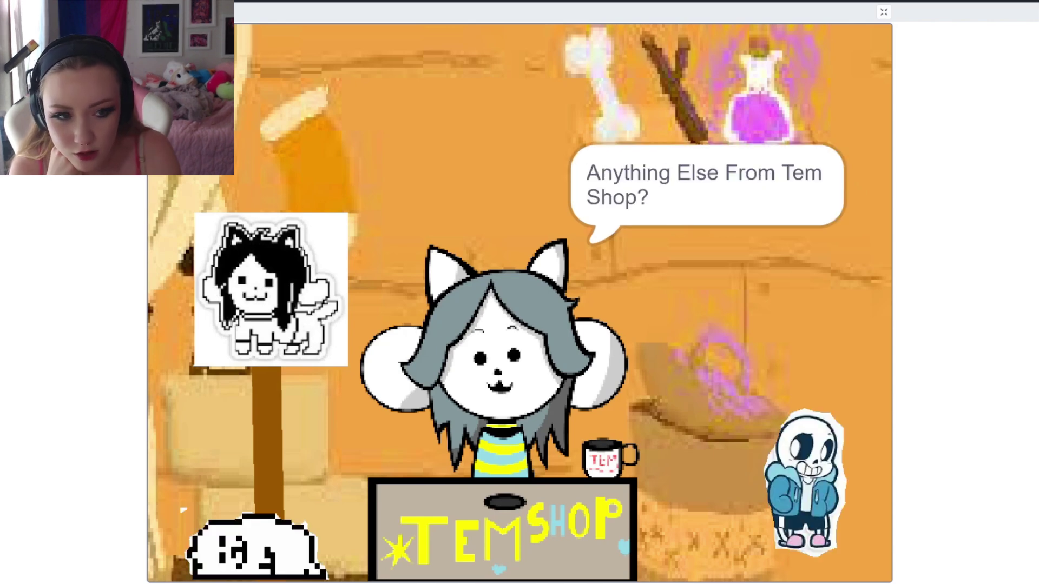
pyautogui.press('y')
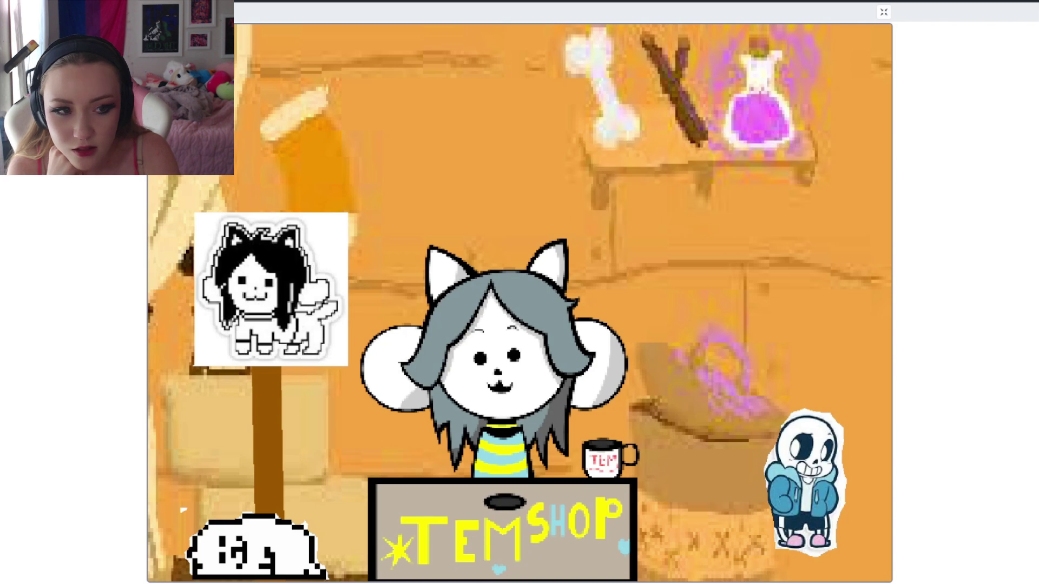
pyautogui.press('y')
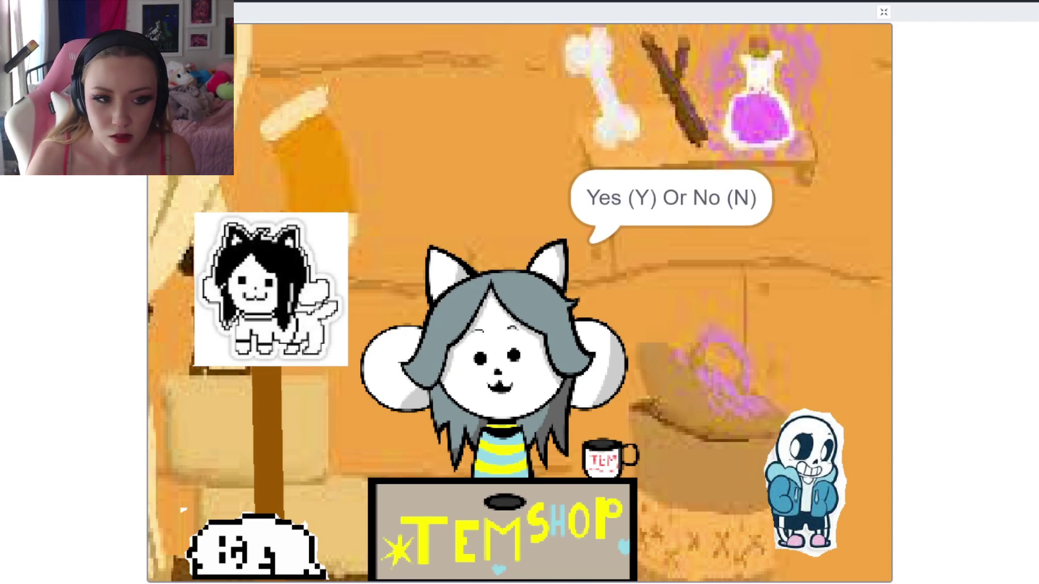
pyautogui.press('y')
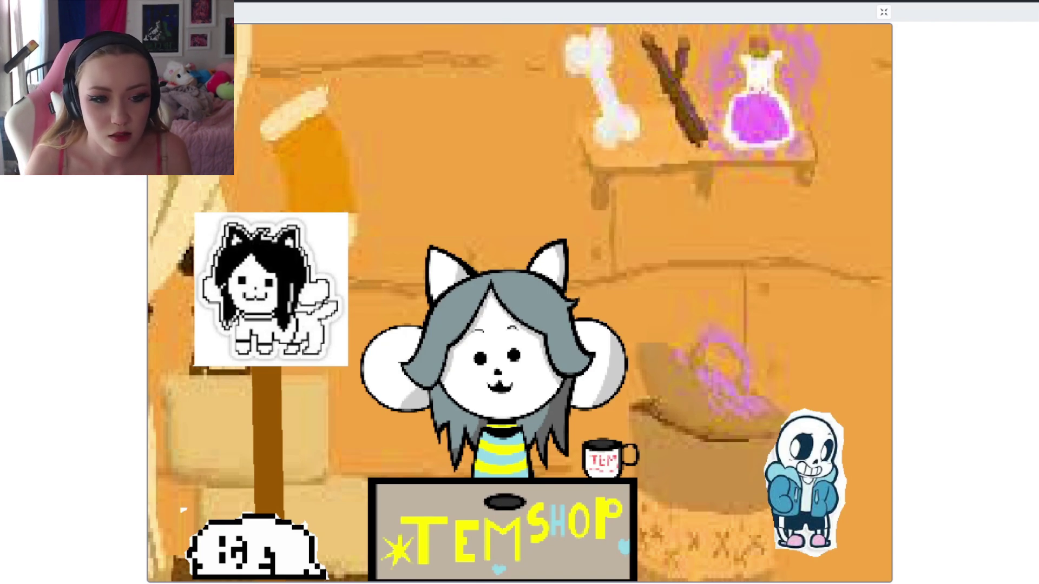
pyautogui.press('a')
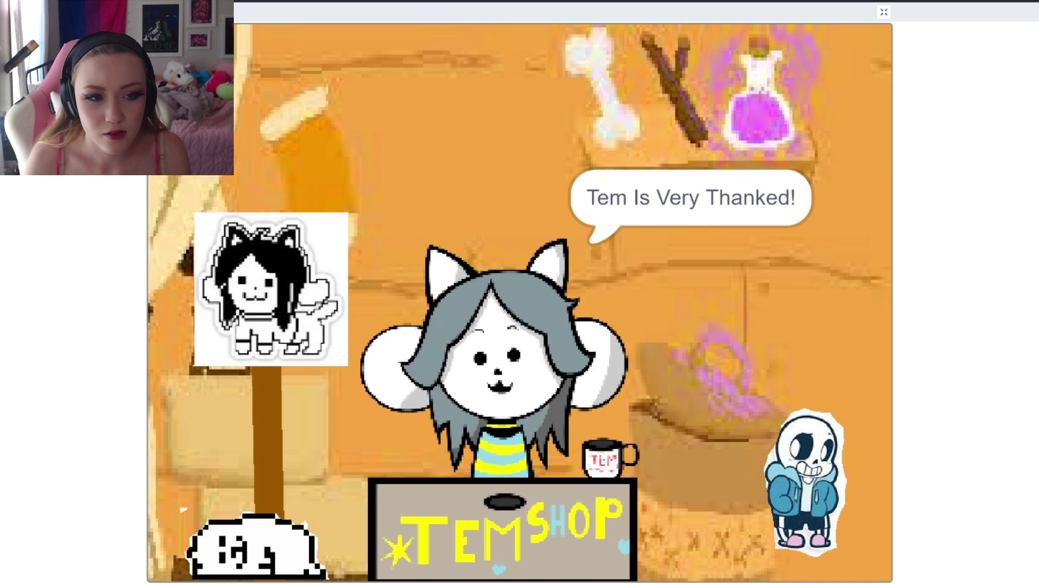
pyautogui.press('space')
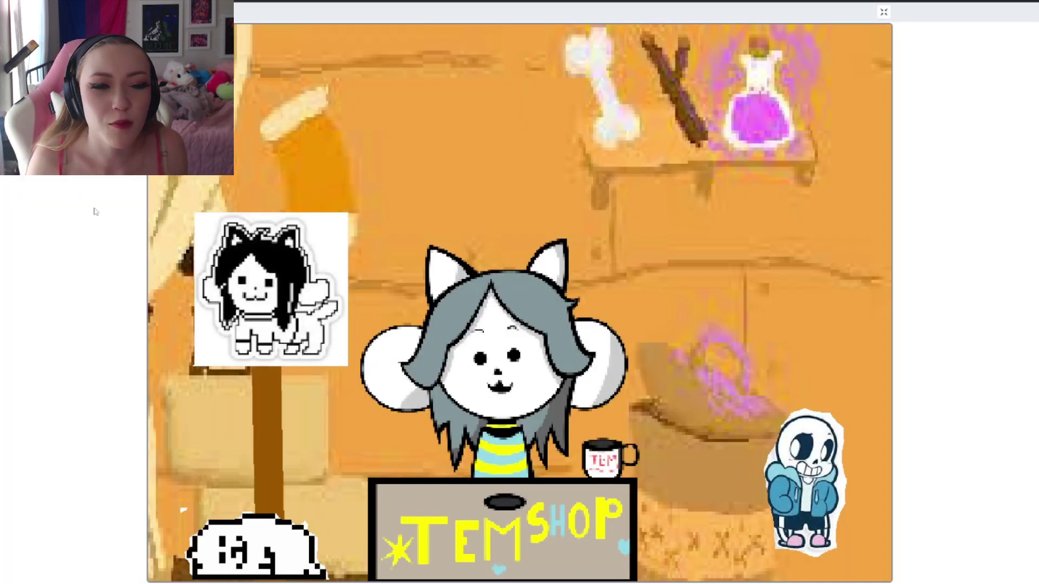
# Leave full-screen, open How To Animate, and play it full-screen
pyautogui.press('Escape')
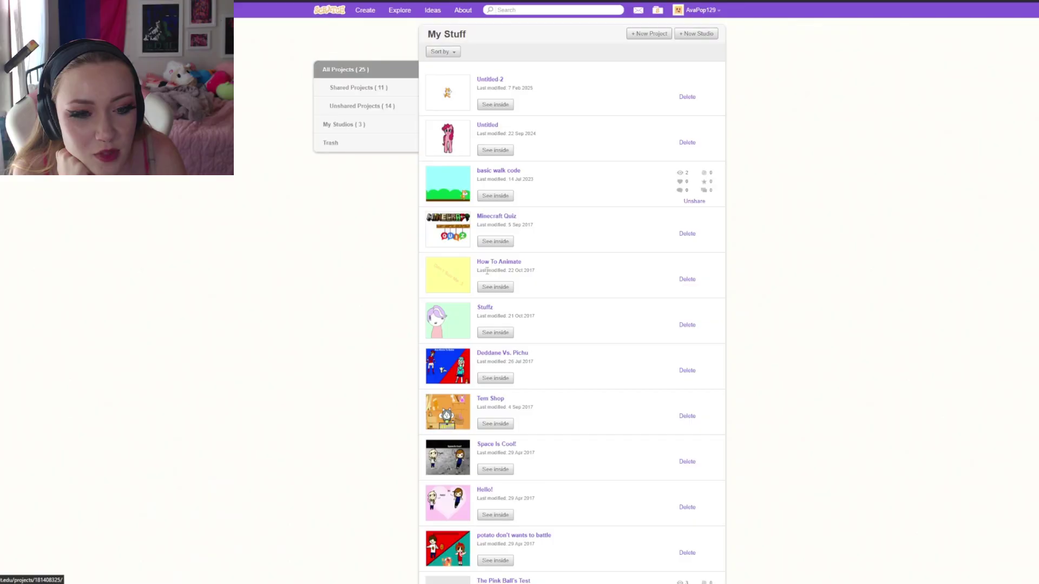
pyautogui.click(489, 265)
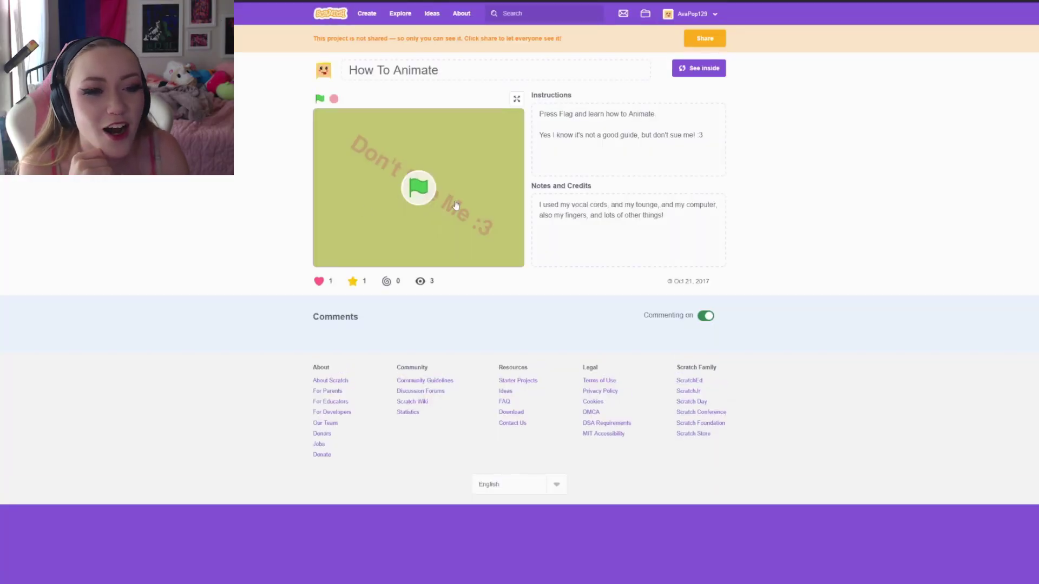
pyautogui.moveTo(538, 204); pyautogui.dragTo(603, 208)
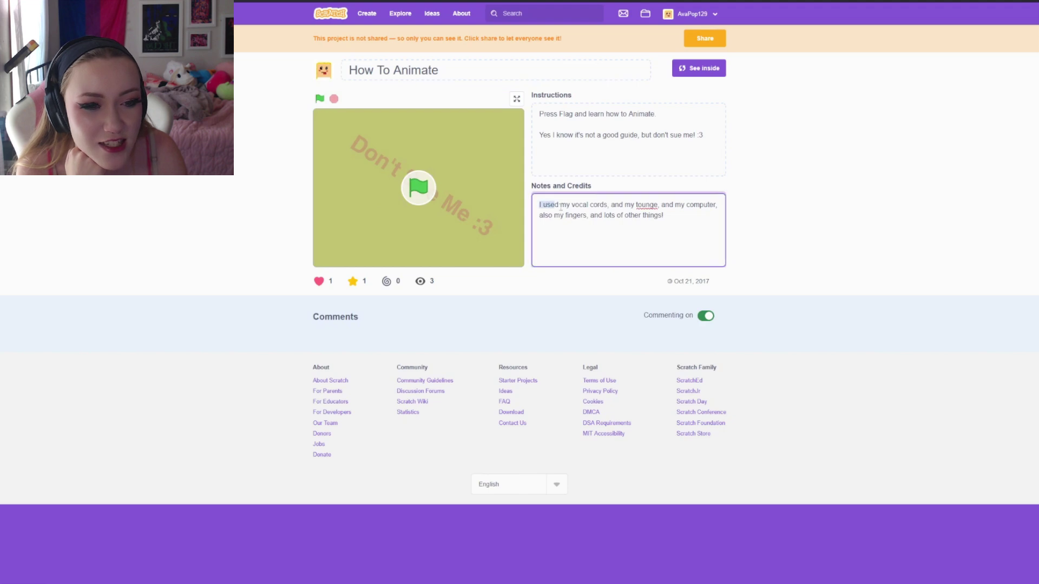
pyautogui.click(329, 222)
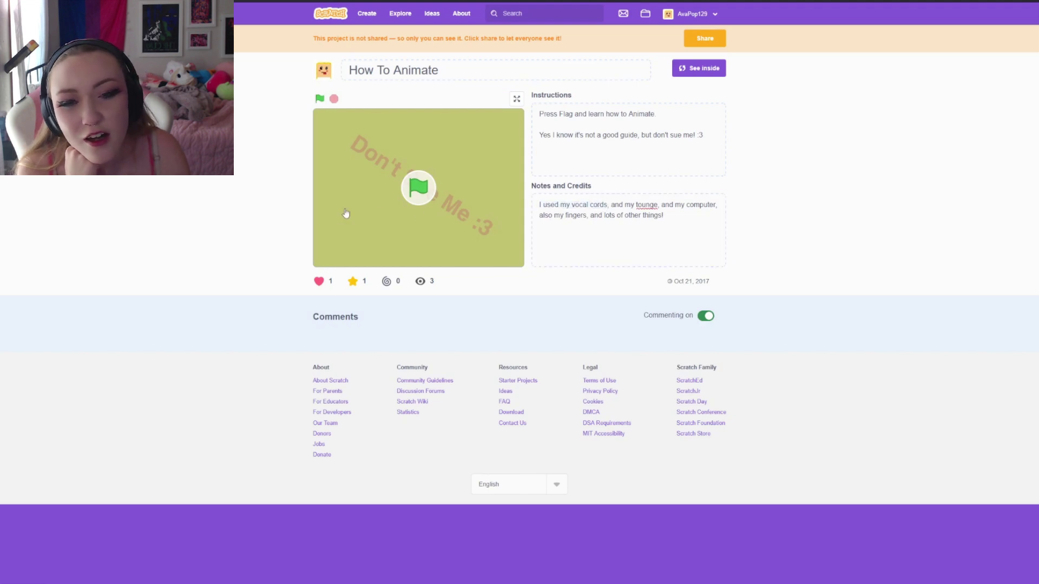
pyautogui.click(418, 190)
pyautogui.click(516, 99)
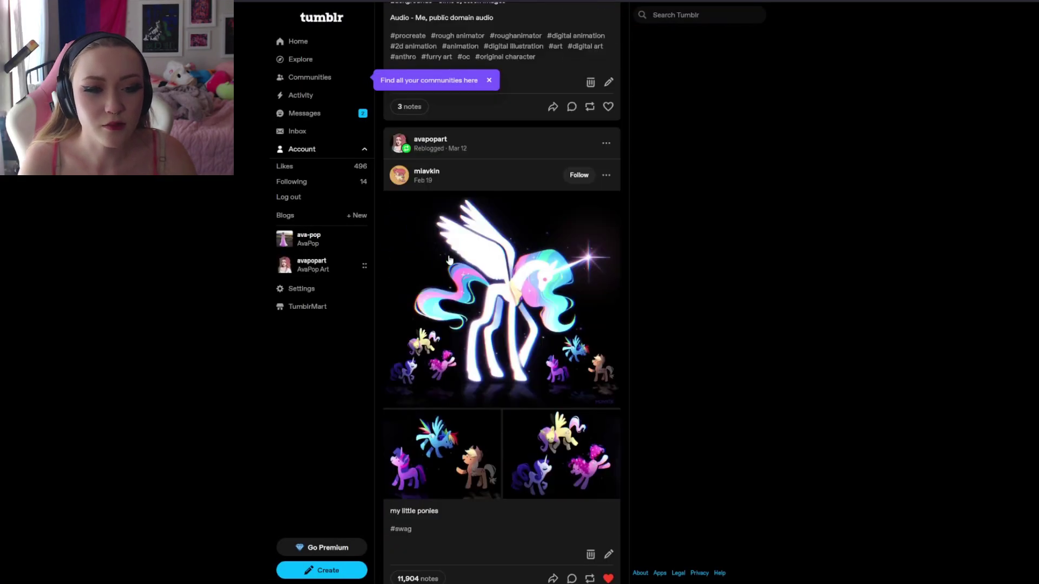
pyautogui.scroll(4, 460, 229)
pyautogui.scroll(-10, 460, 230)
pyautogui.scroll(2, 487, 244)
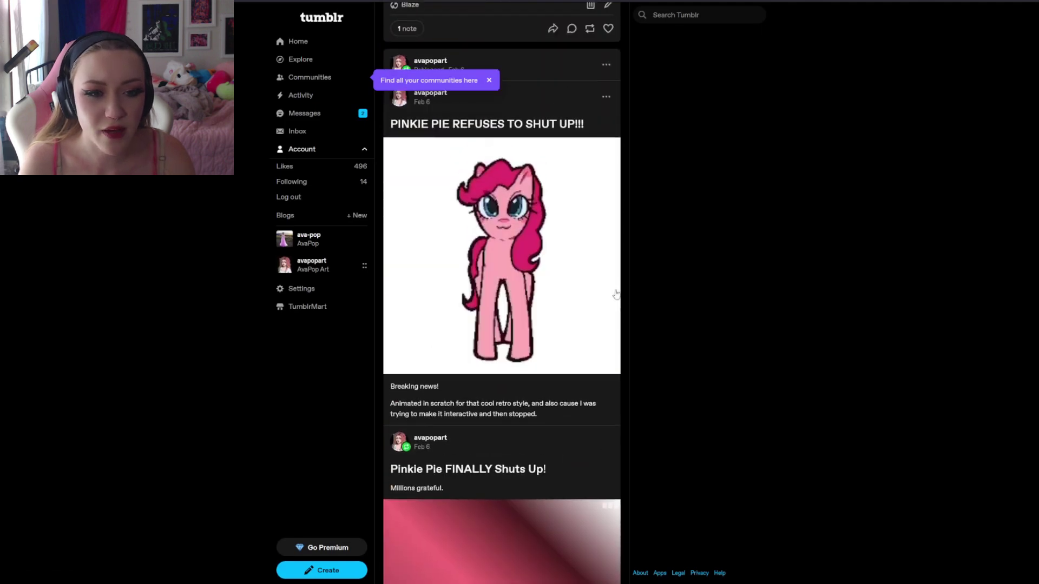
pyautogui.scroll(-5, 600, 301)
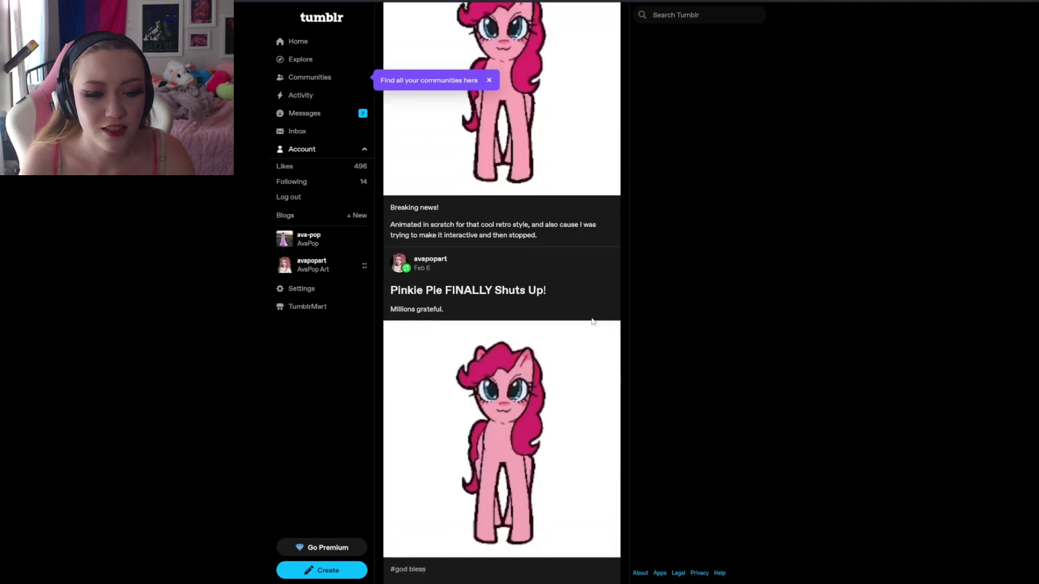
# Switch back to the Scratch project list and open the Minecraft Quiz project
pyautogui.hotkey('ctrl', 'Tab')
pyautogui.click(499, 80)
pyautogui.scroll(-8, 500, 244)
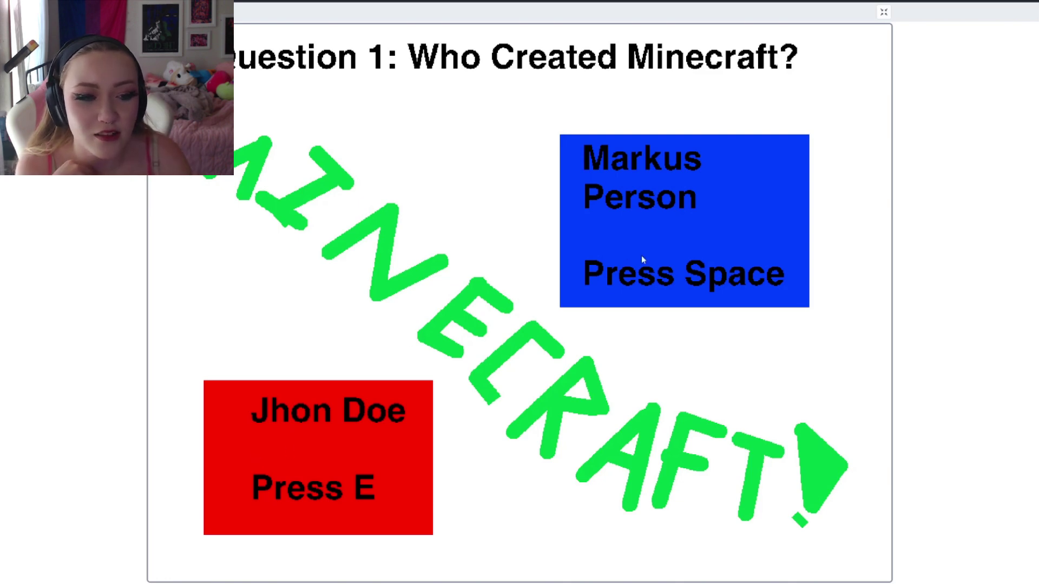
# Answer Markus Person, Sugar and Creeper to win the Minecraft Quiz, then go back
pyautogui.press('space')
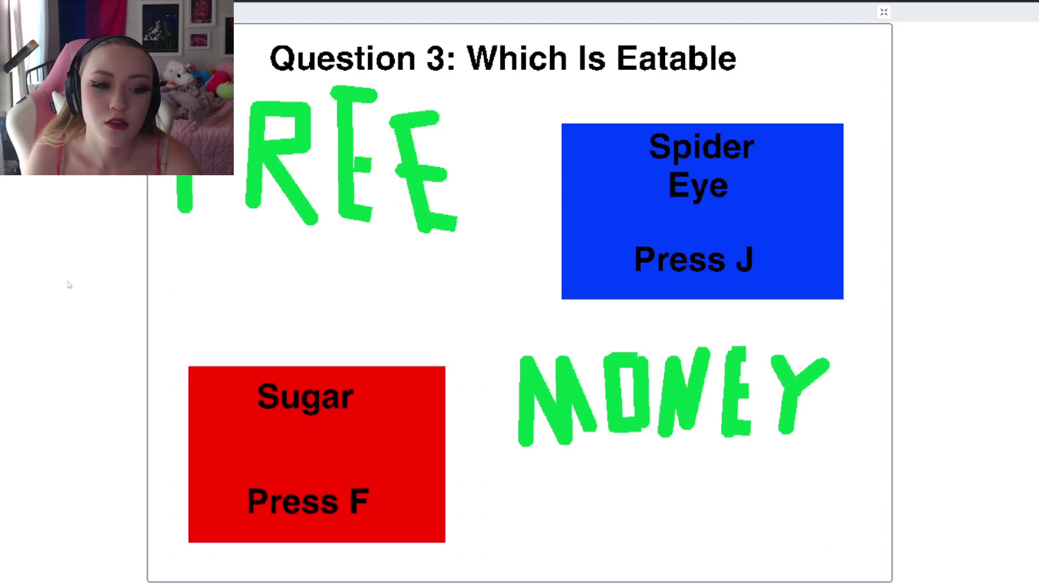
pyautogui.press('f')
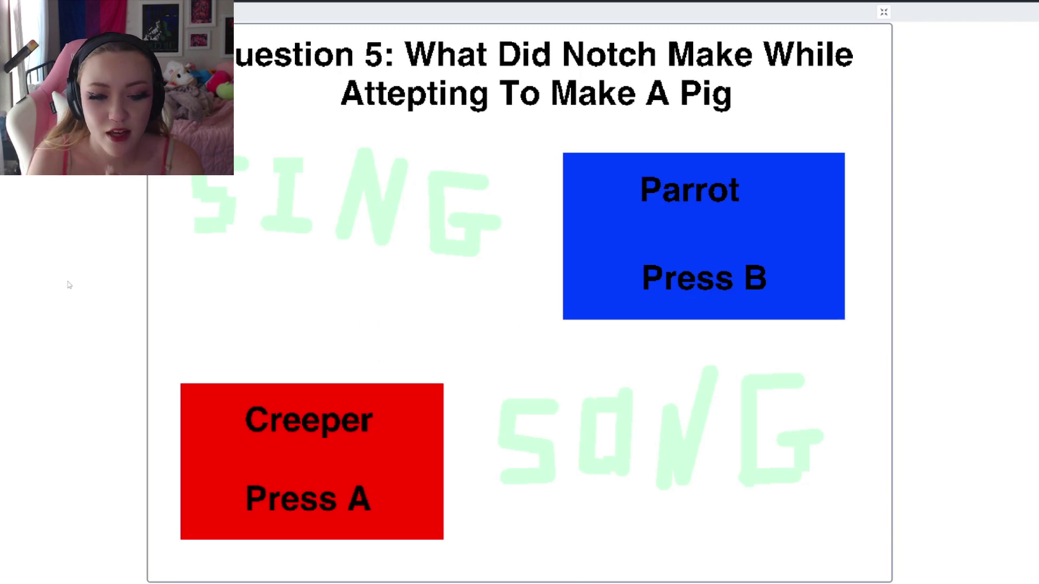
pyautogui.press('a')
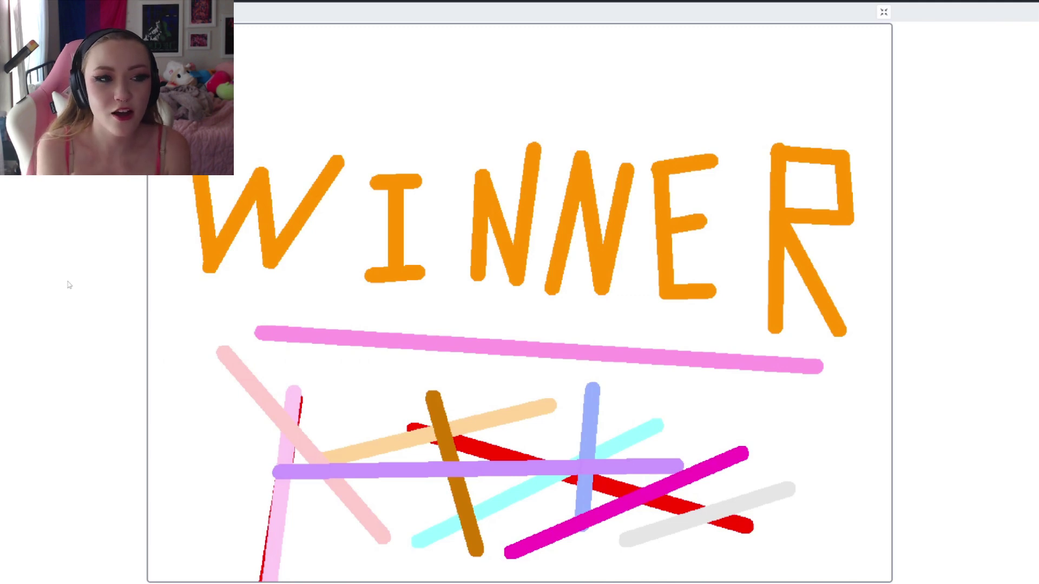
pyautogui.hotkey('alt', 'Left')
pyautogui.scroll(-2, 520, 293)
pyautogui.scroll(2, 520, 292)
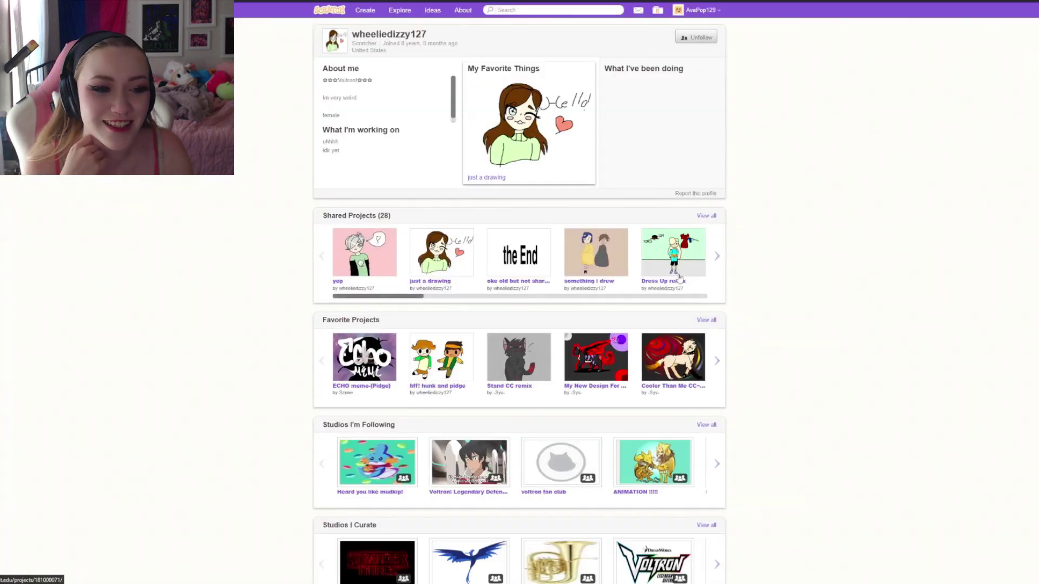
# Browse the user's 28 shared projects and open the 'going under CC {OPEN} remix' project
pyautogui.click(707, 215)
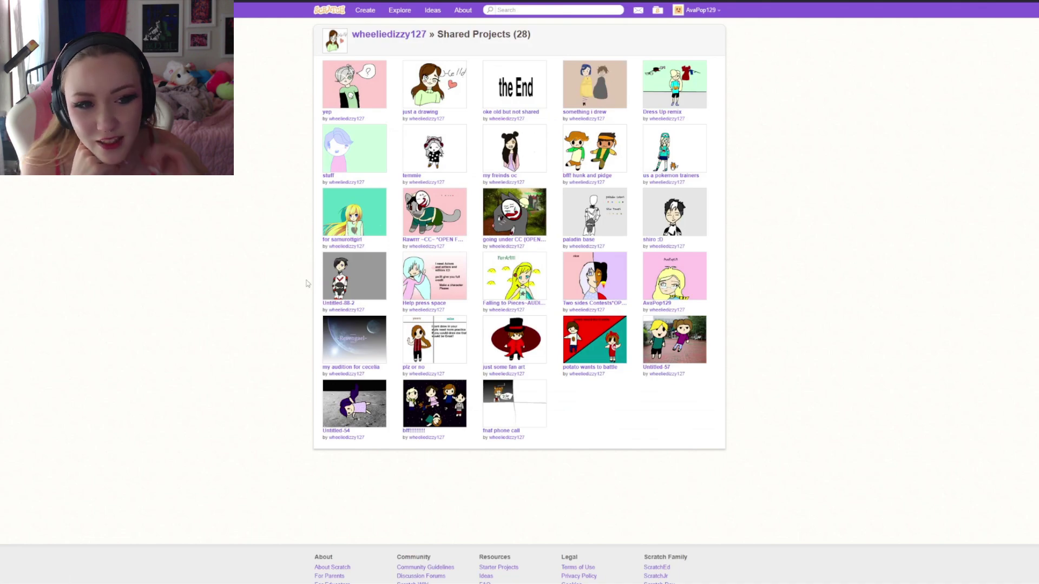
pyautogui.click(515, 223)
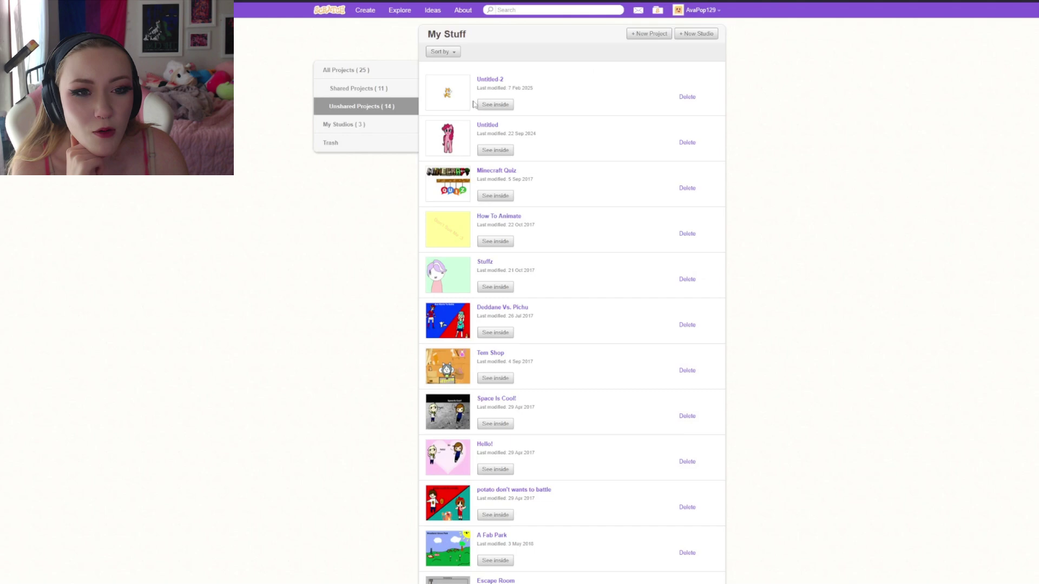
# Open the Untitled Pinkie Pie project, start it and show the stage full screen
pyautogui.click(488, 126)
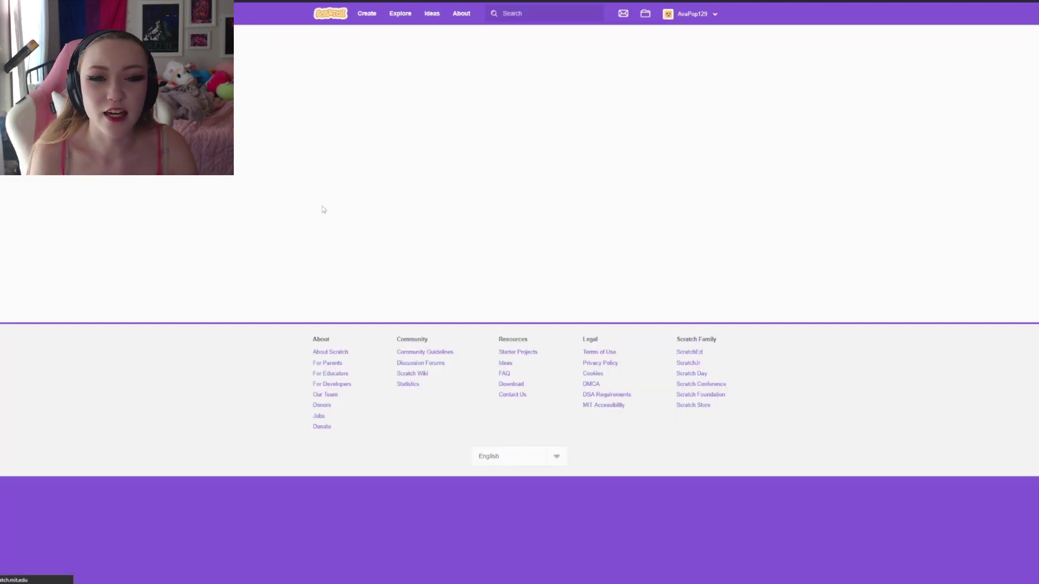
pyautogui.click(418, 188)
pyautogui.click(516, 98)
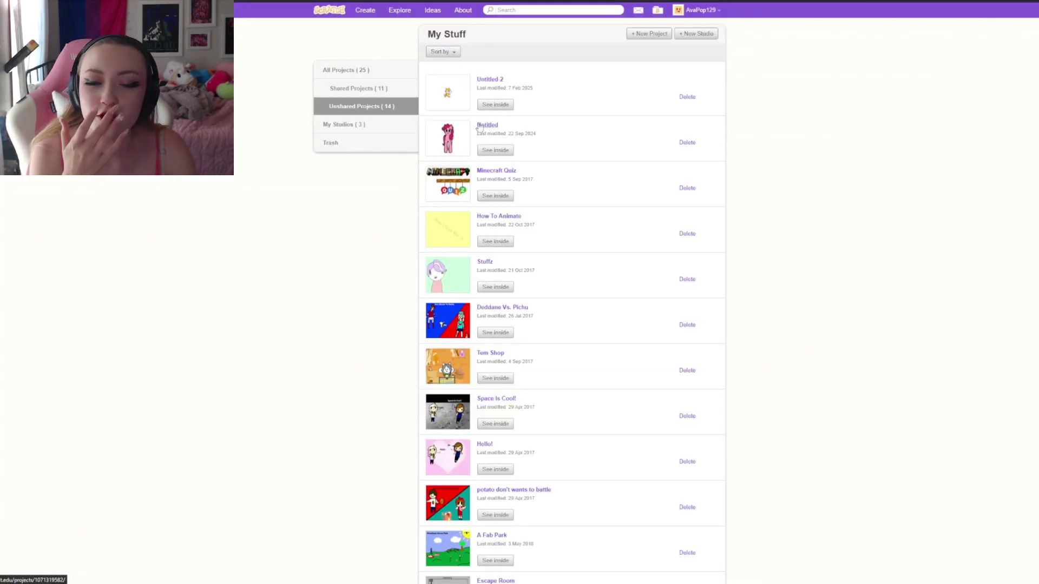
pyautogui.click(486, 125)
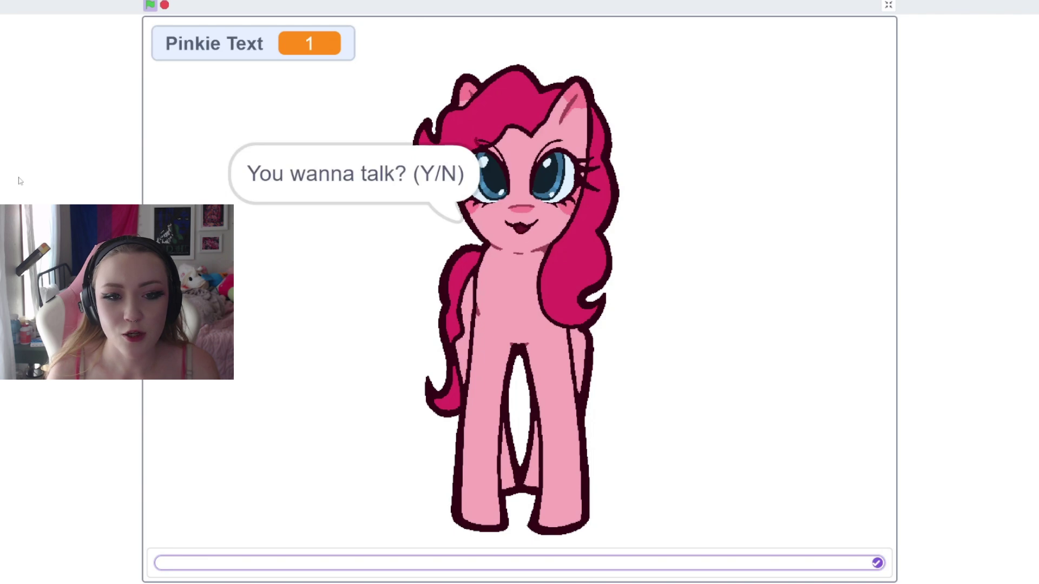
# Answer no to Pinkie's talk question, then restart and answer yes to get 'Yay!'
pyautogui.press('Return')
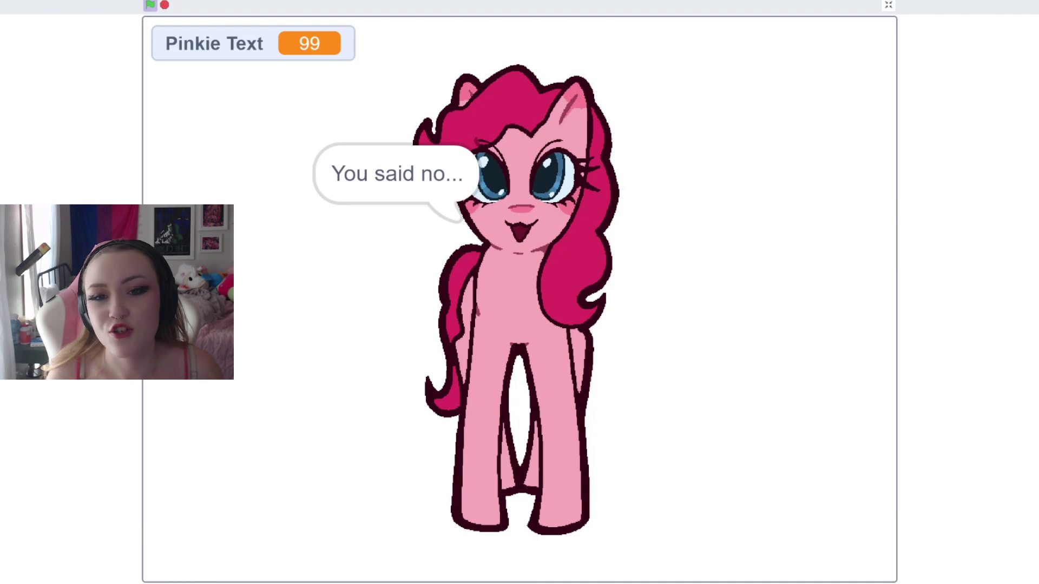
pyautogui.click(151, 6)
pyautogui.write('y')
pyautogui.press('Return')
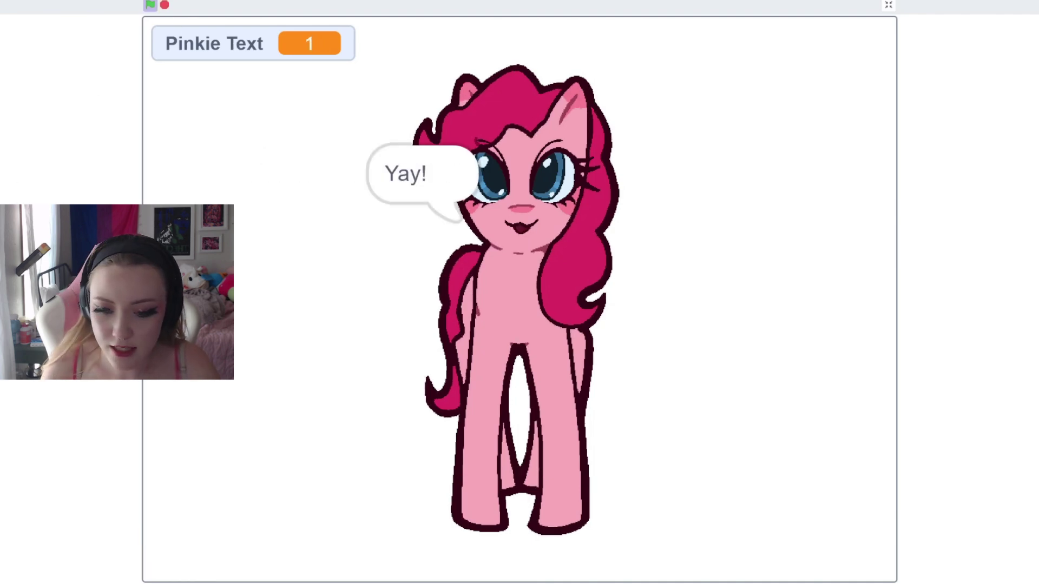